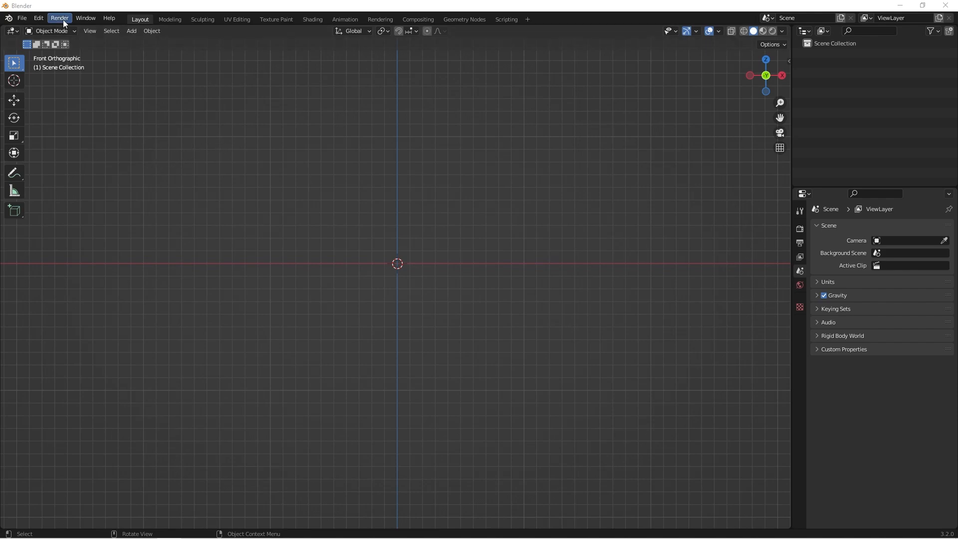
# - Search the add-ons in the preferences for "node" and expand the Node Wrangler entry's details
pyautogui.click(38, 17)
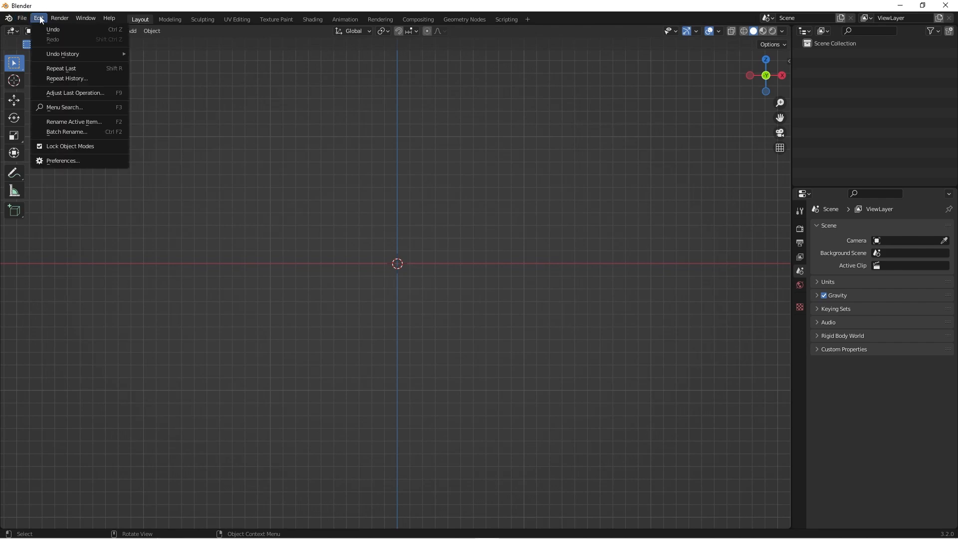
pyautogui.click(53, 161)
pyautogui.click(278, 50)
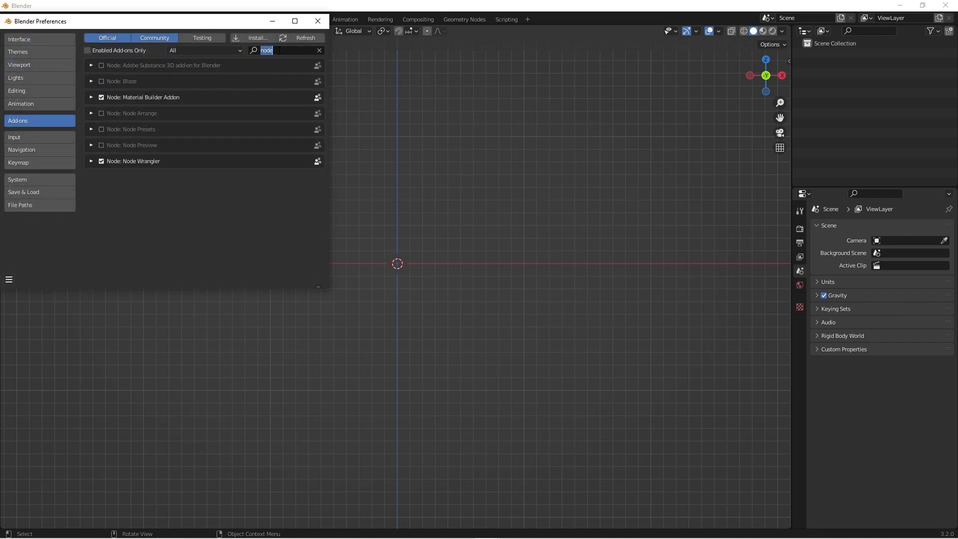
pyautogui.press('BackSpace')
pyautogui.write('node')
pyautogui.click(91, 161)
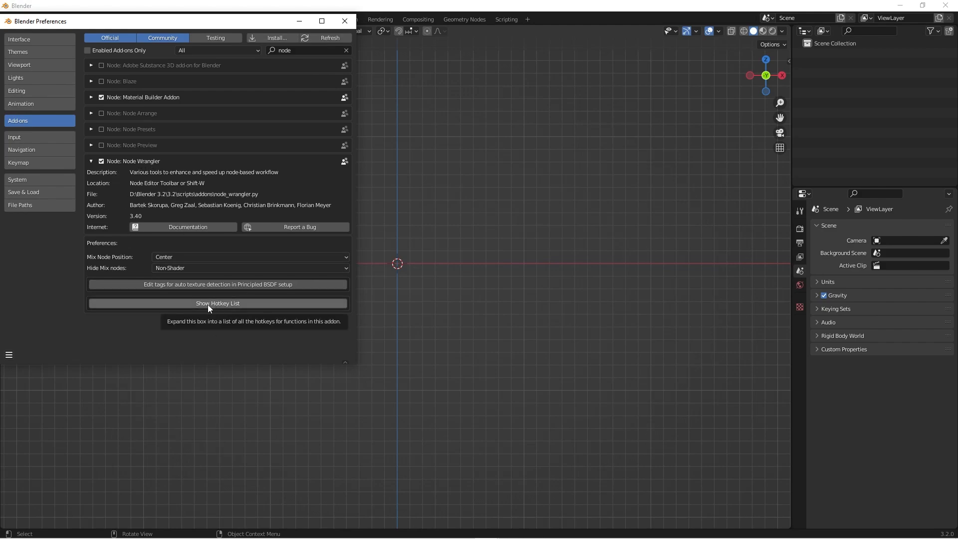
# - Review Node Wrangler's hotkey list, hide it again and close the preferences
pyautogui.click(192, 303)
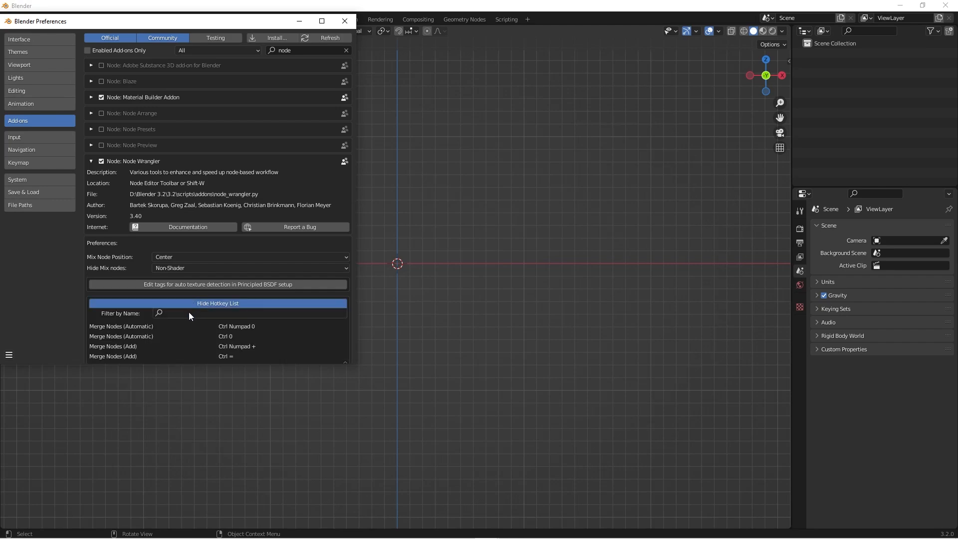
pyautogui.moveTo(262, 366); pyautogui.dragTo(262, 499)
pyautogui.scroll(-15, 224, 405)
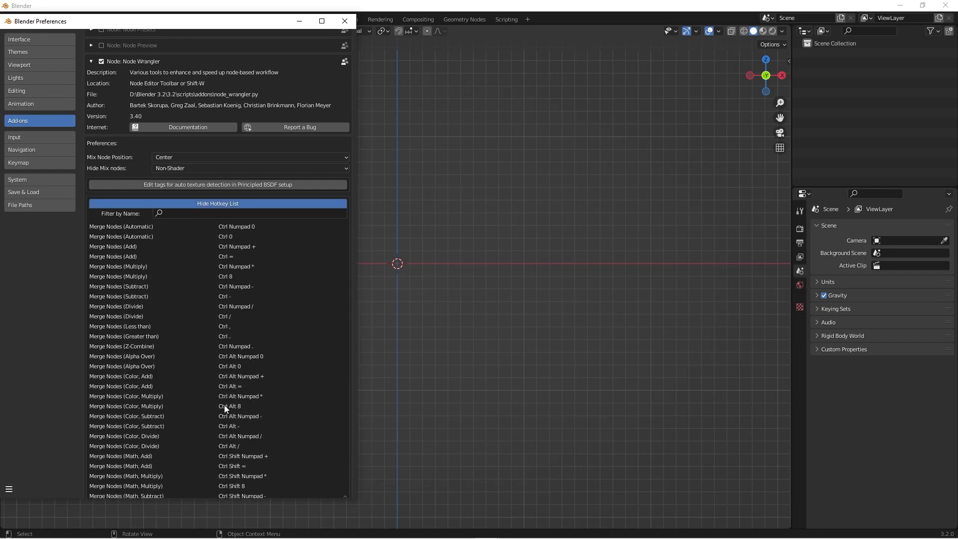
pyautogui.scroll(-15, 214, 343)
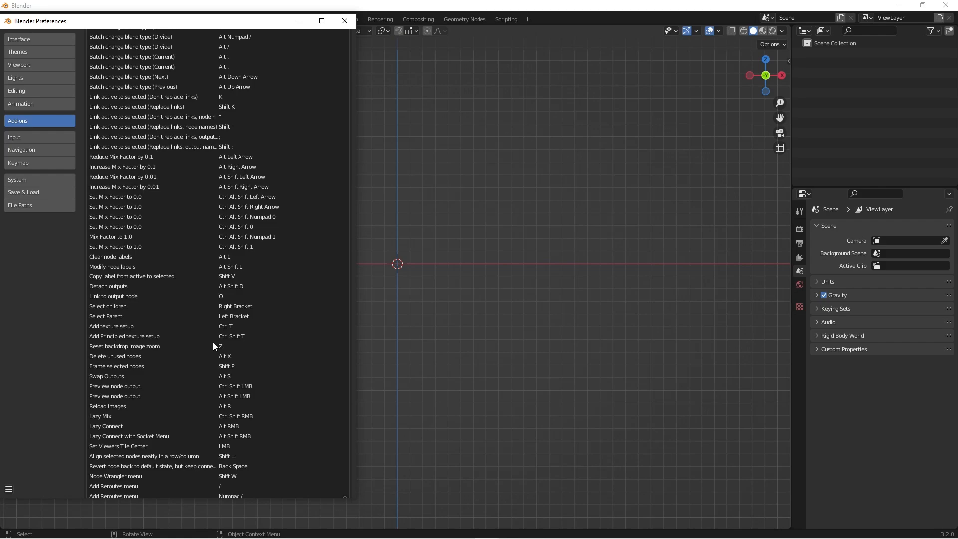
pyautogui.scroll(15, 212, 342)
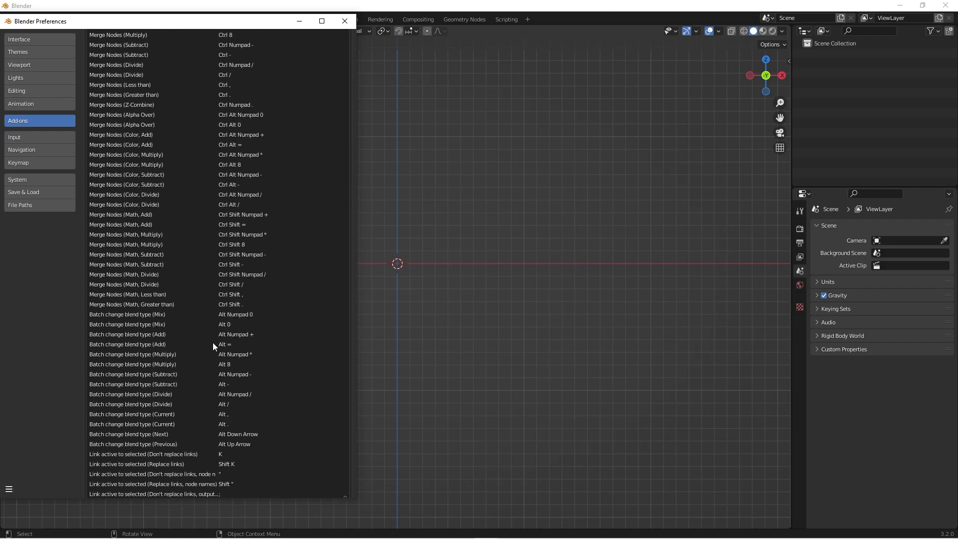
pyautogui.scroll(5, 212, 343)
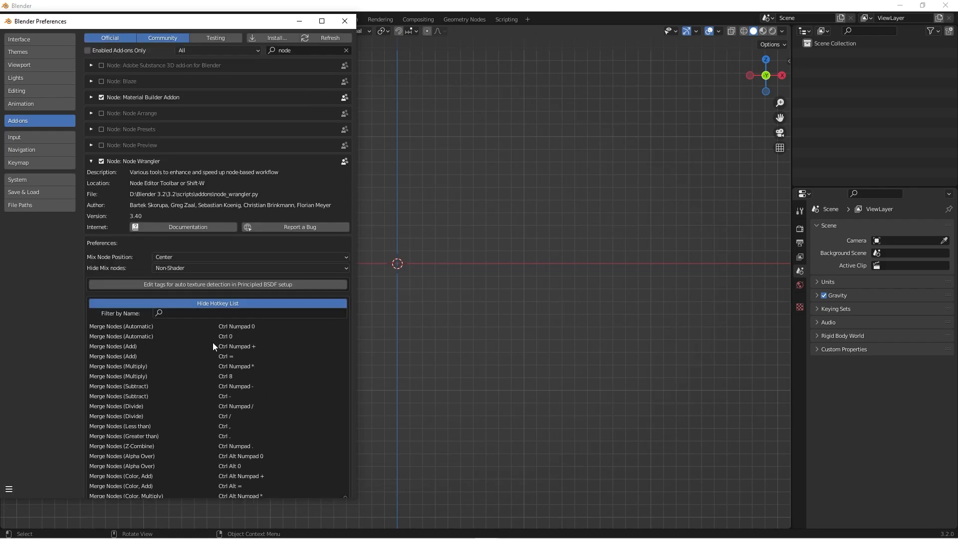
pyautogui.click(196, 304)
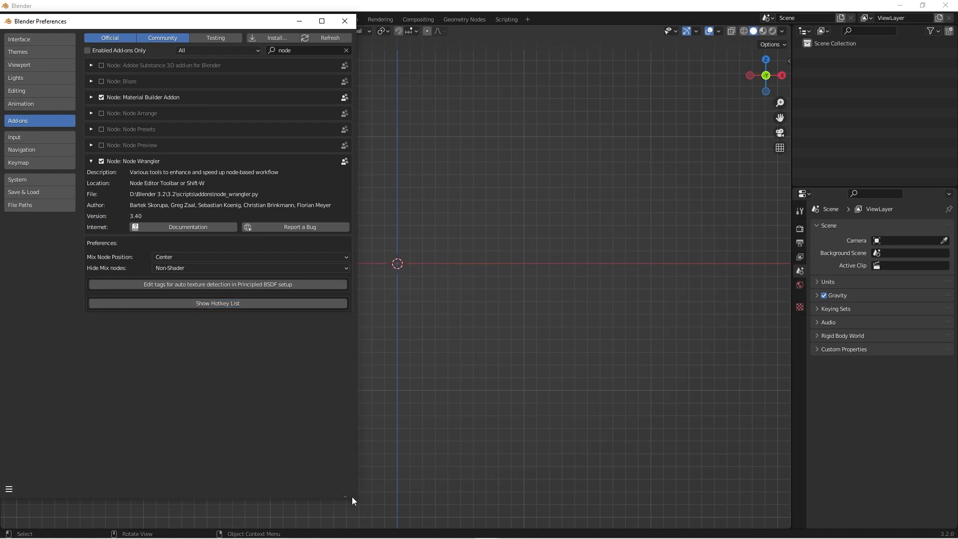
pyautogui.moveTo(352, 497); pyautogui.dragTo(349, 369)
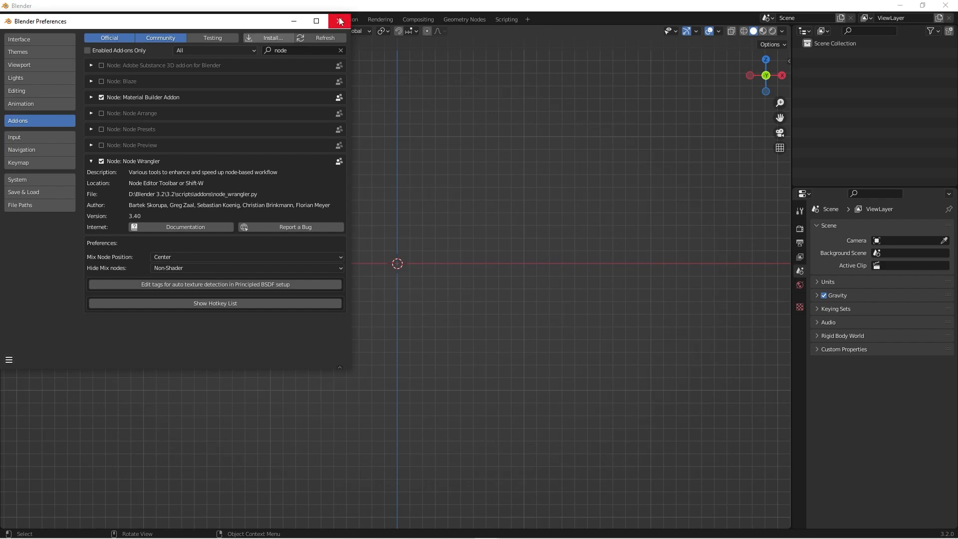
pyautogui.click(9, 360)
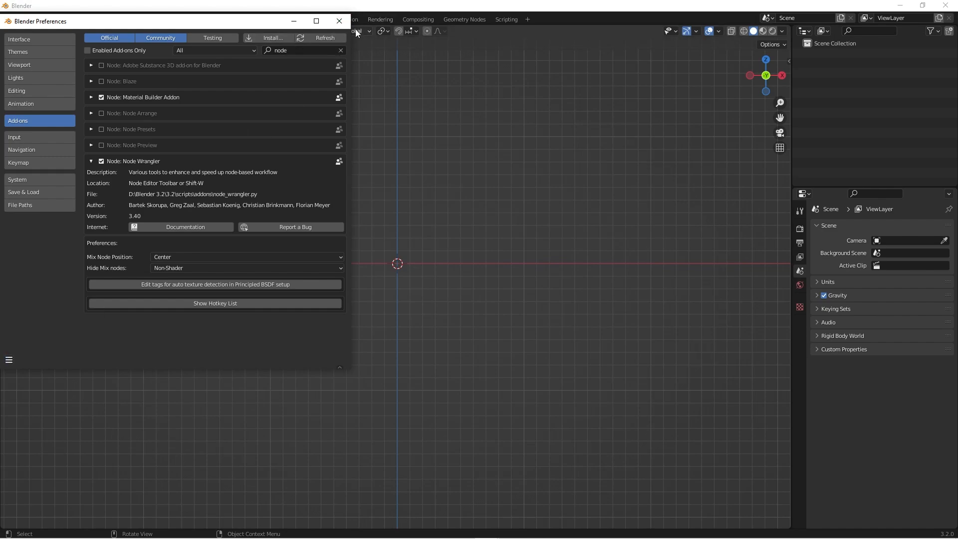
pyautogui.click(339, 21)
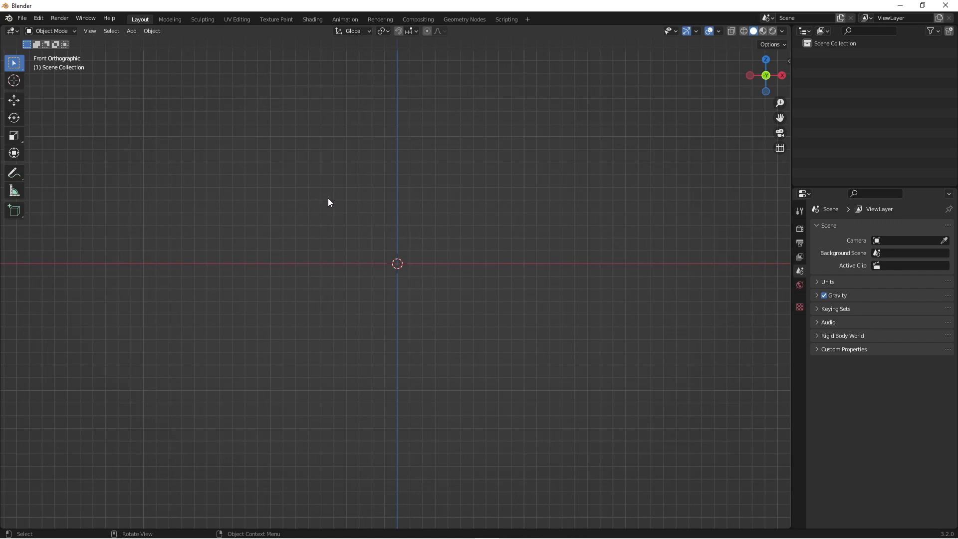
# - Add a UV sphere with 32 segments, 16 rings and a 1 m radius at the world origin
pyautogui.hotkey('shift', 'a')
pyautogui.moveTo(327, 198)
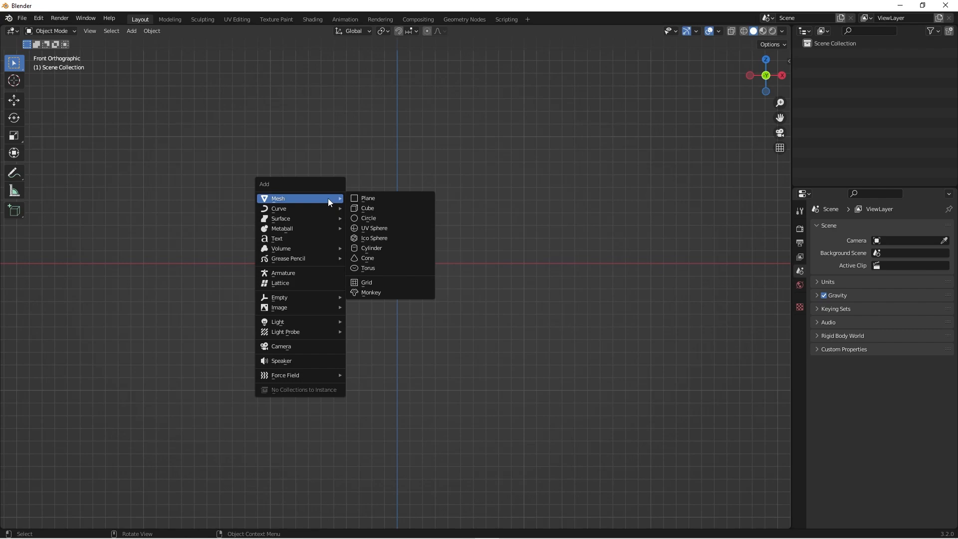
pyautogui.click(388, 232)
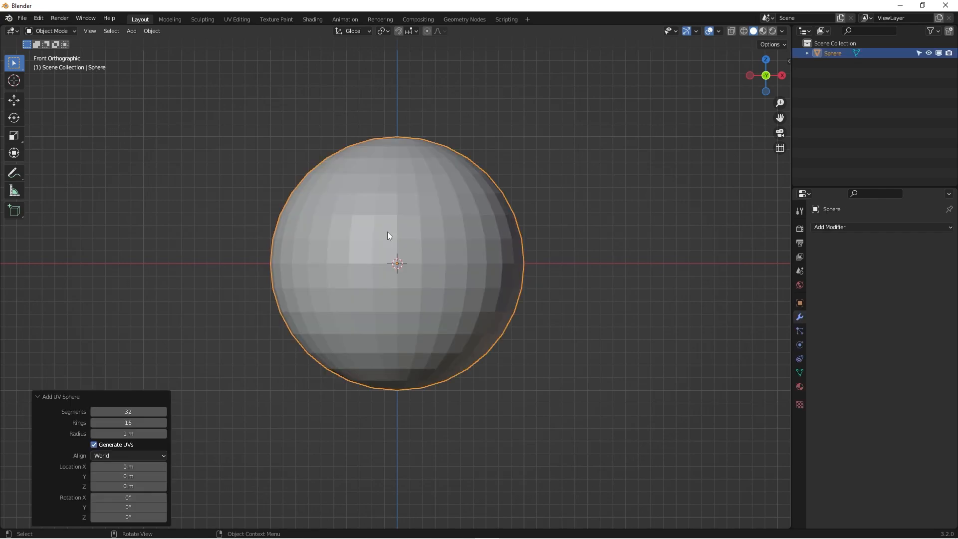
pyautogui.keyDown('shift'); pyautogui.moveTo(445, 218); pyautogui.dragTo(436, 250, button='middle'); pyautogui.keyUp('shift')
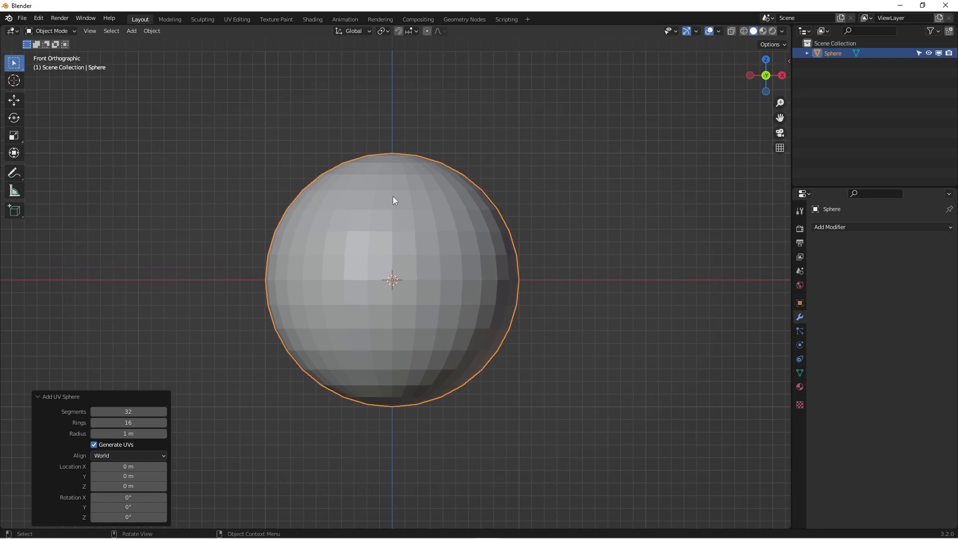
# - Examine the UV sphere's top pole in Edit Mode, selecting the vertex where its triangles converge, and return to Object Mode
pyautogui.press('Tab')
pyautogui.moveTo(394, 199); pyautogui.dragTo(392, 249, button='middle')
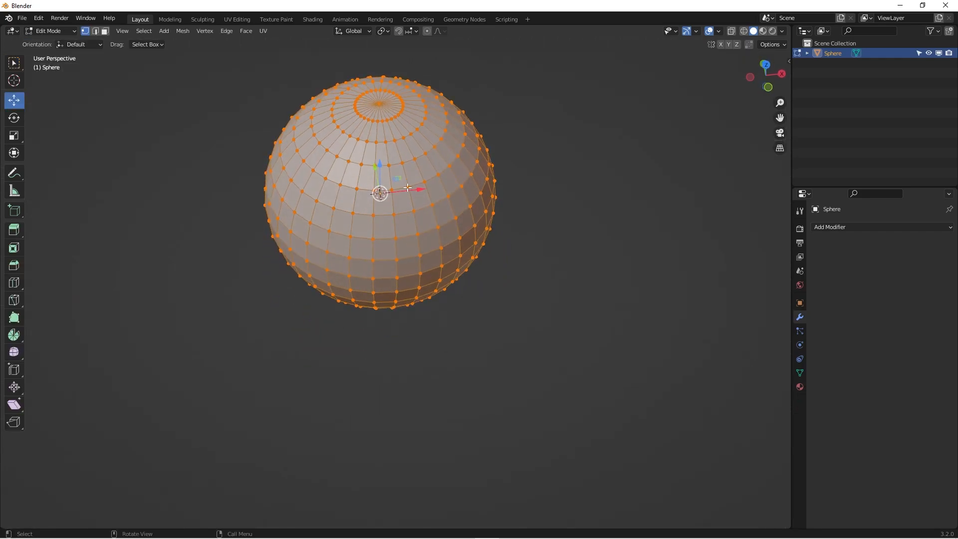
pyautogui.scroll(-3, 392, 253)
pyautogui.scroll(5, 393, 253)
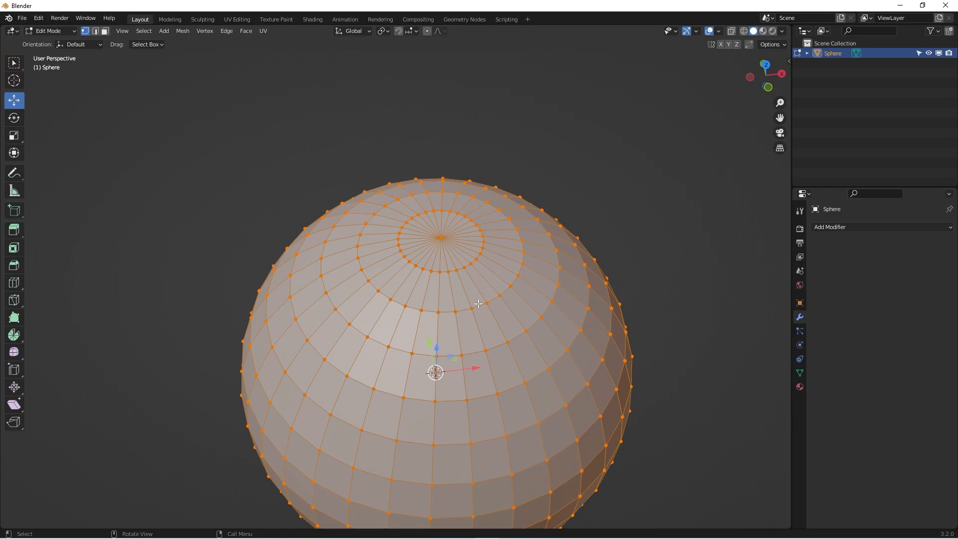
pyautogui.moveTo(515, 328); pyautogui.dragTo(510, 317, button='middle')
pyautogui.scroll(1, 511, 317)
pyautogui.scroll(3, 414, 185)
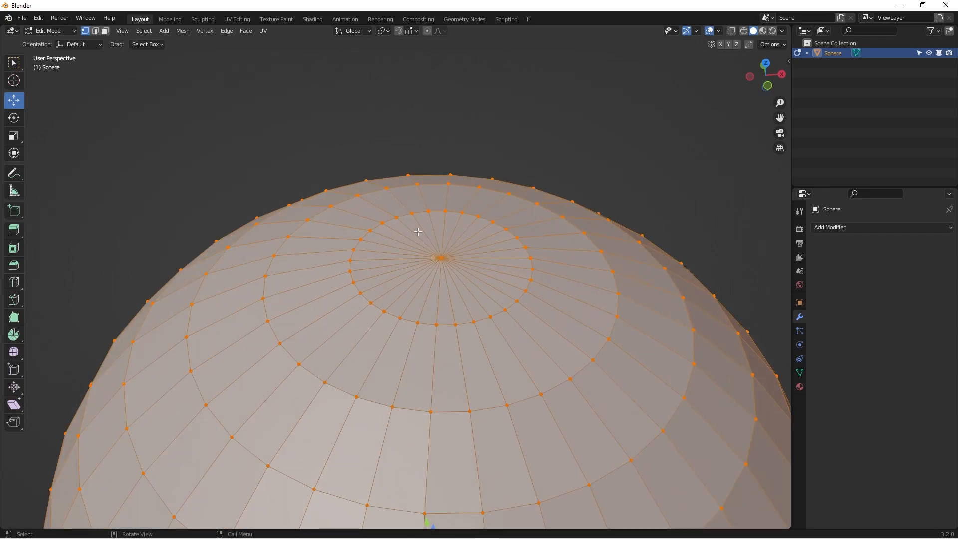
pyautogui.scroll(-2, 463, 268)
pyautogui.scroll(-2, 494, 274)
pyautogui.click(464, 272)
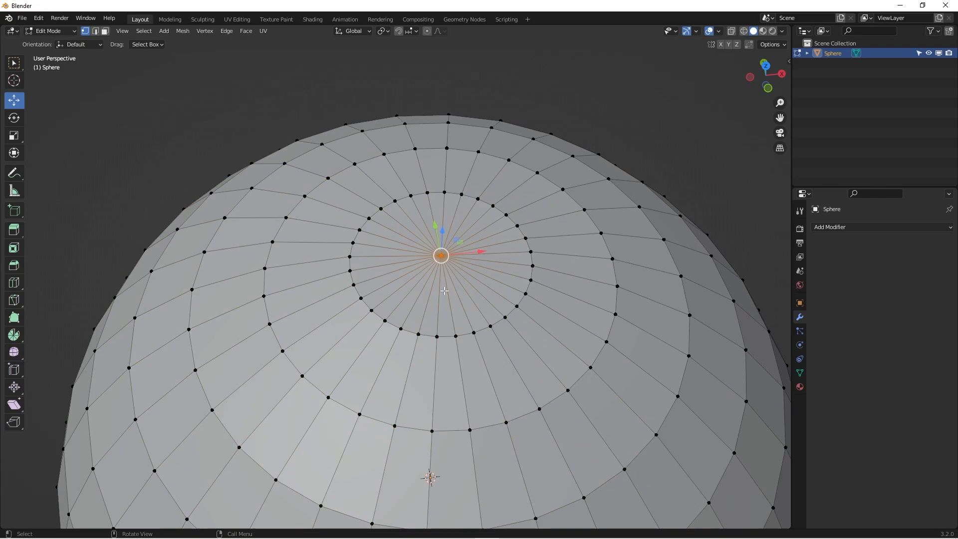
pyautogui.press('Tab')
pyautogui.scroll(-6, 481, 251)
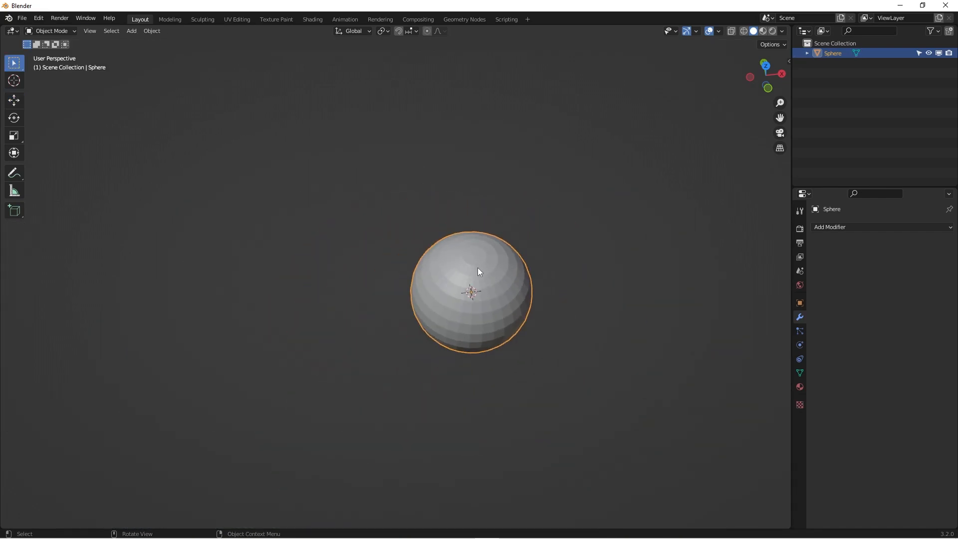
# - Return to the front view and delete the UV sphere from the scene
pyautogui.press('KP_1')
pyautogui.scroll(5, 489, 295)
pyautogui.keyDown('shift'); pyautogui.moveTo(462, 286); pyautogui.dragTo(385, 226, button='middle'); pyautogui.keyUp('shift')
pyautogui.scroll(-1, 407, 208)
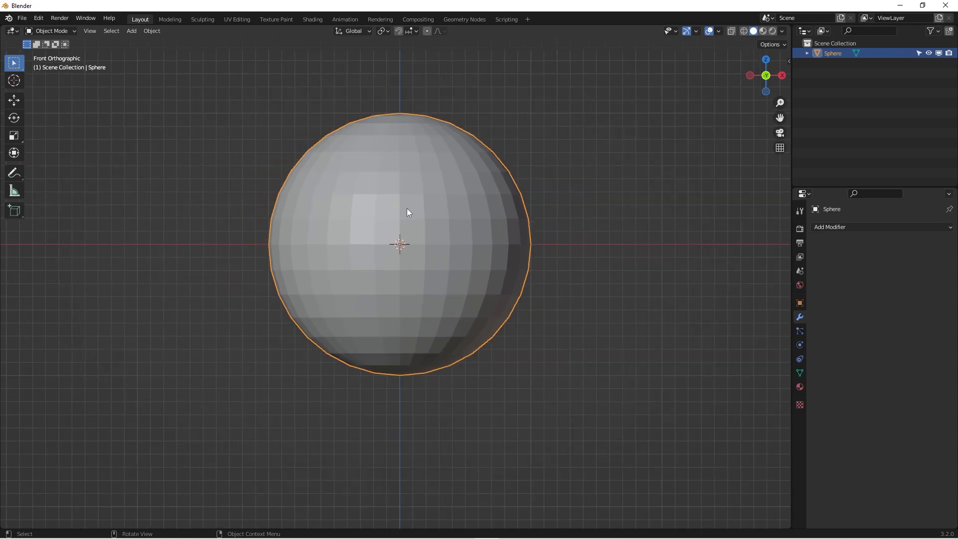
pyautogui.scroll(-1, 408, 207)
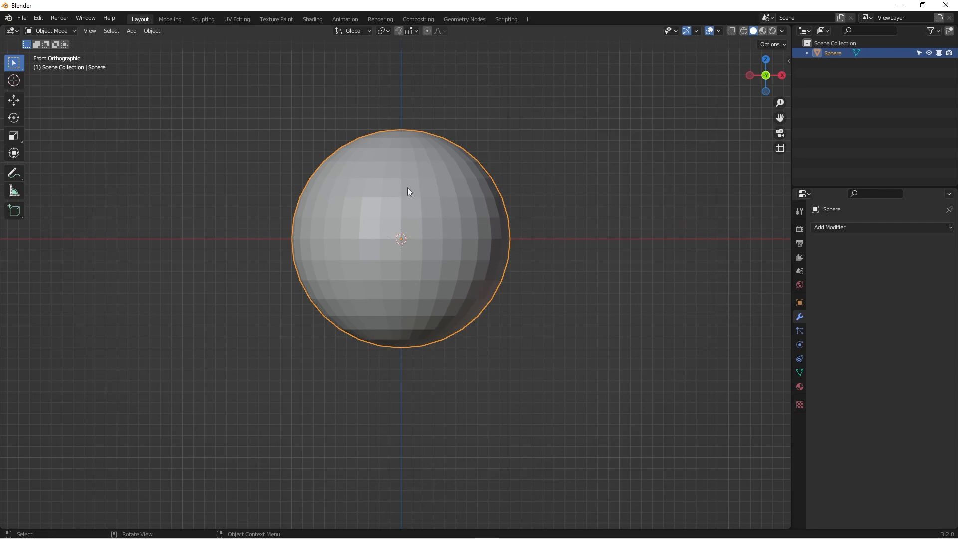
pyautogui.keyDown('shift'); pyautogui.moveTo(405, 187); pyautogui.dragTo(379, 195, button='middle'); pyautogui.keyUp('shift')
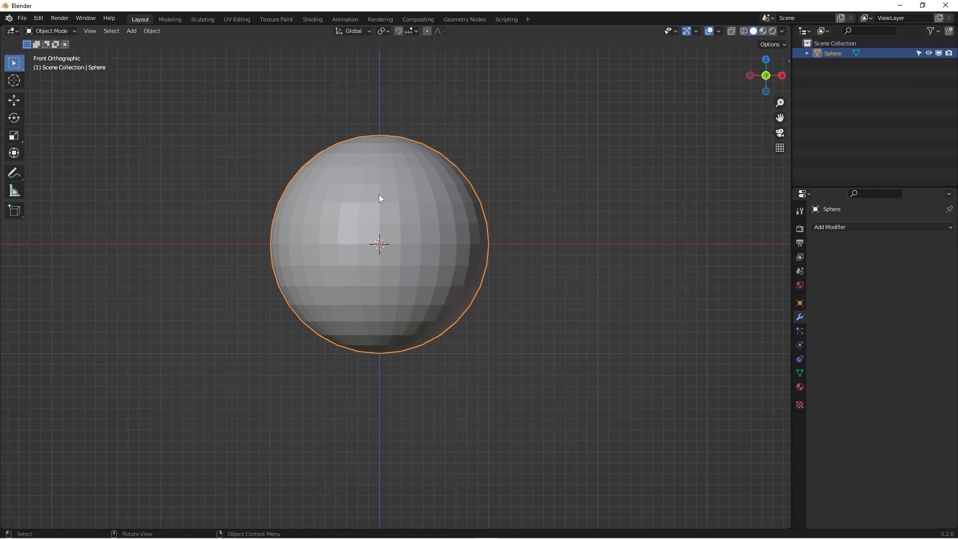
pyautogui.press('x')
pyautogui.click(378, 195)
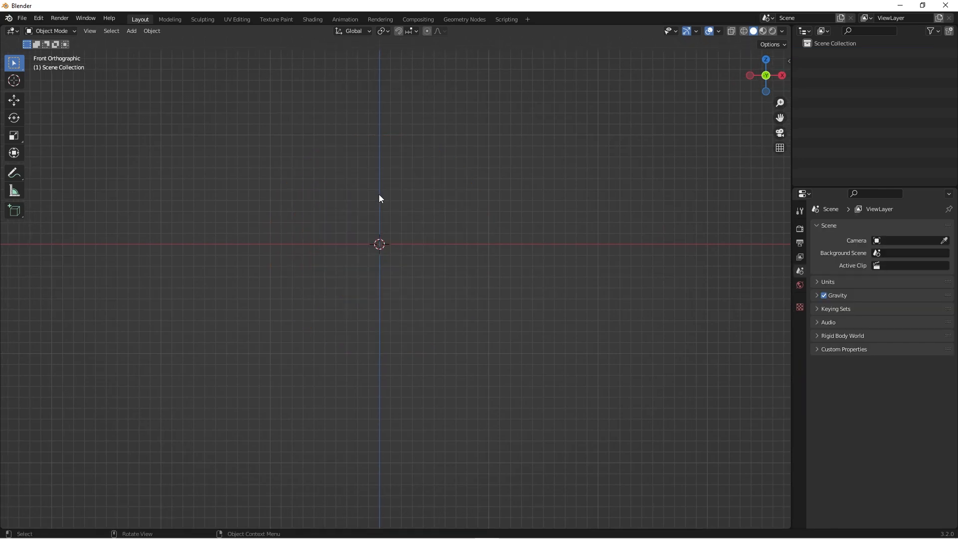
# - Add a 2 m cube mesh at the world origin
pyautogui.hotkey('shift', 'a')
pyautogui.moveTo(379, 194)
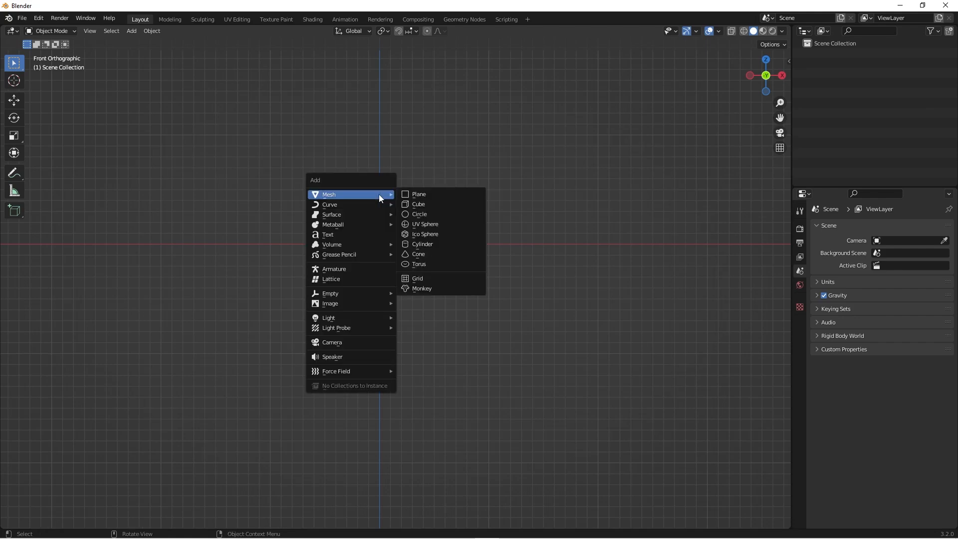
pyautogui.click(423, 206)
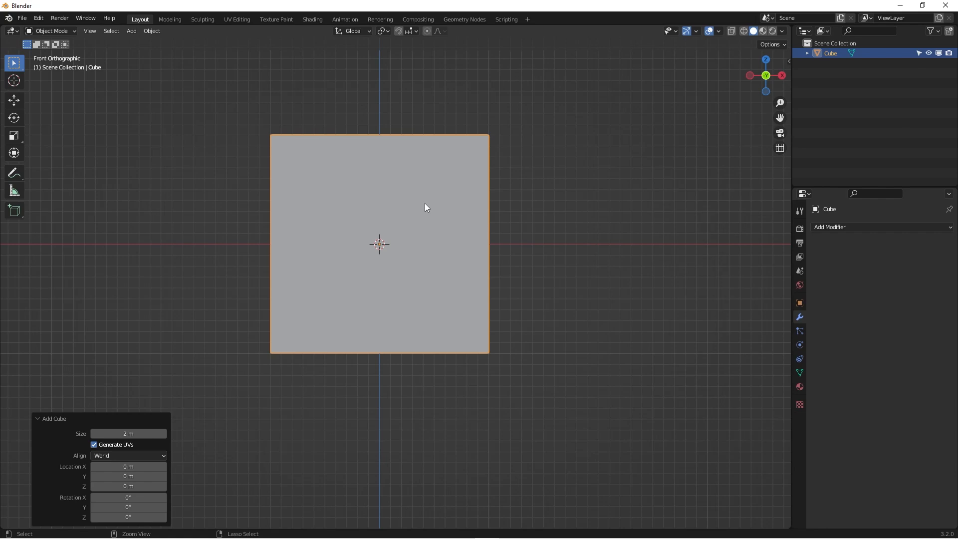
# - Give the cube a level 2 Catmull-Clark Subdivision modifier and apply it to the mesh
pyautogui.hotkey('ctrl', '2')
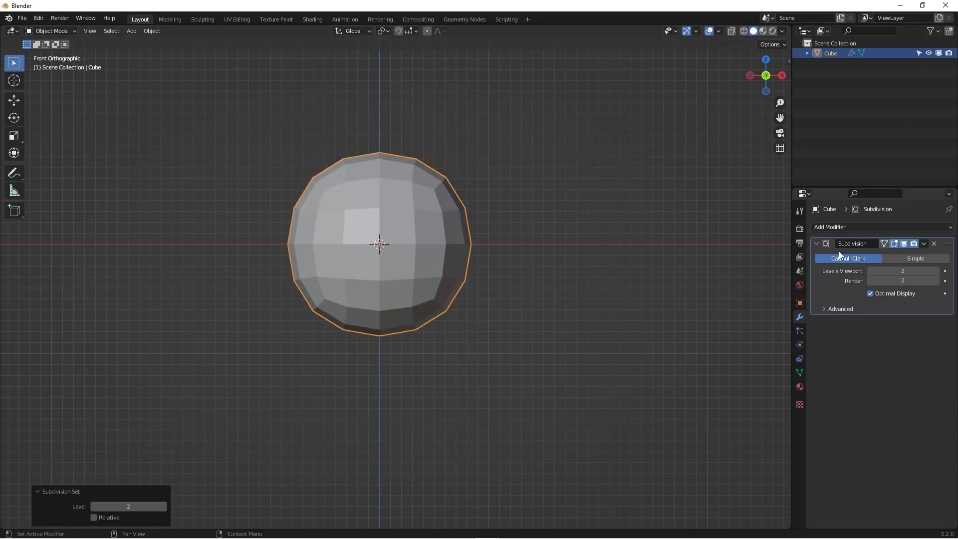
pyautogui.click(924, 243)
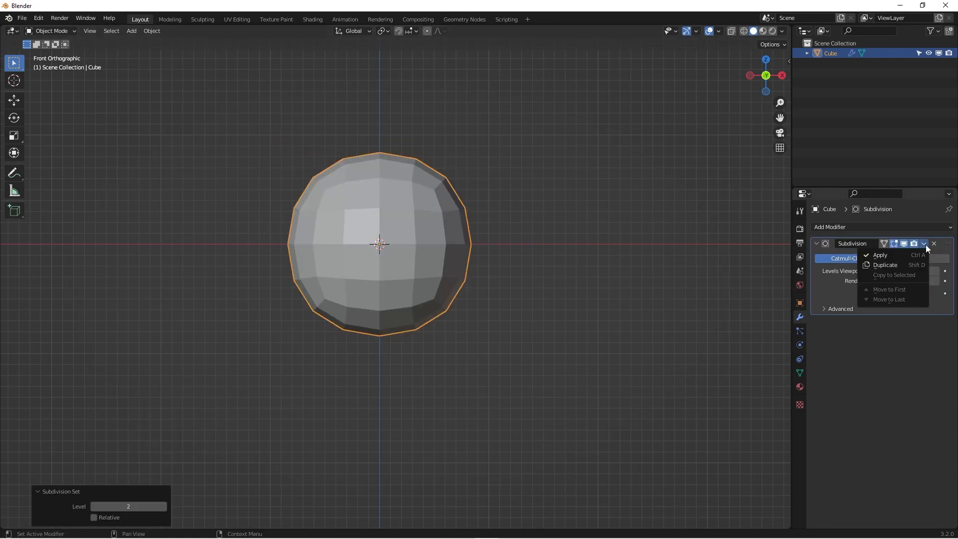
pyautogui.click(890, 255)
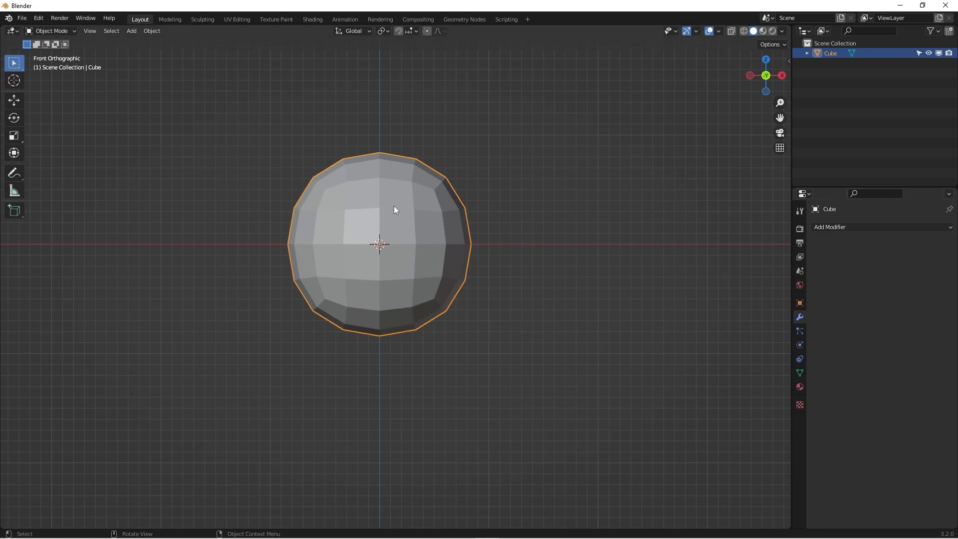
# - Round all of the subdivided cube's vertices with To Sphere at factor 1 in Edit Mode, and return to Object Mode
pyautogui.press('Tab')
pyautogui.scroll(3, 393, 206)
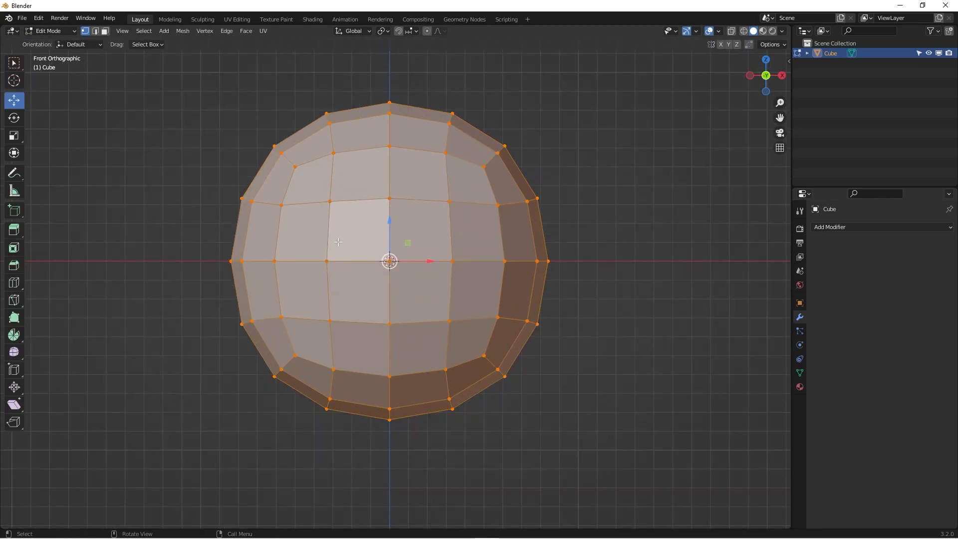
pyautogui.scroll(-3, 259, 239)
pyautogui.moveTo(216, 220); pyautogui.dragTo(331, 221, button='middle')
pyautogui.press('KP_1')
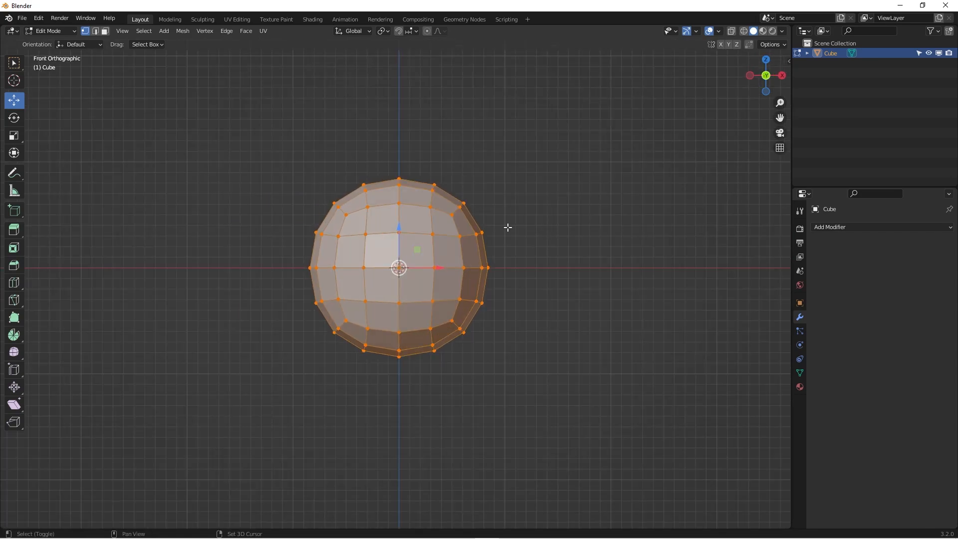
pyautogui.hotkey('shift', 'alt', 's')
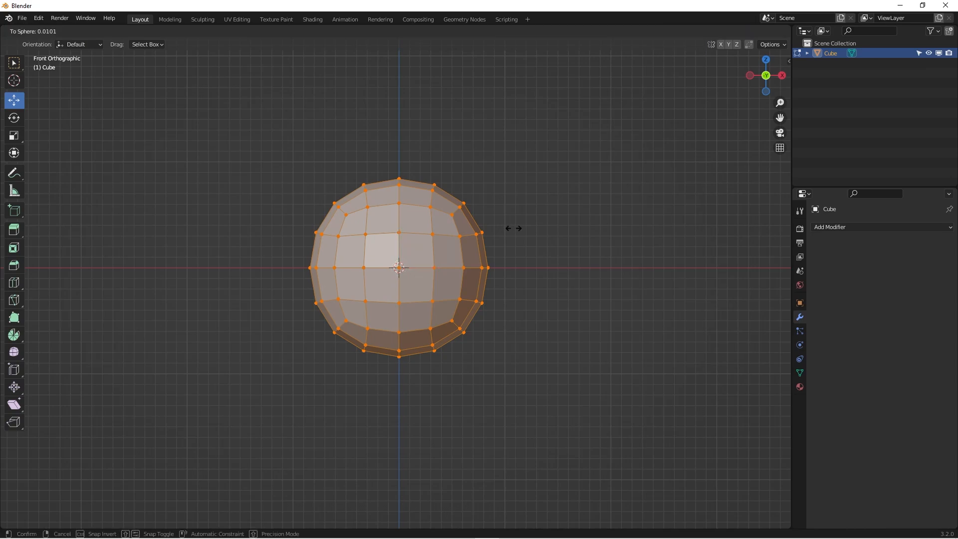
pyautogui.click(464, 211)
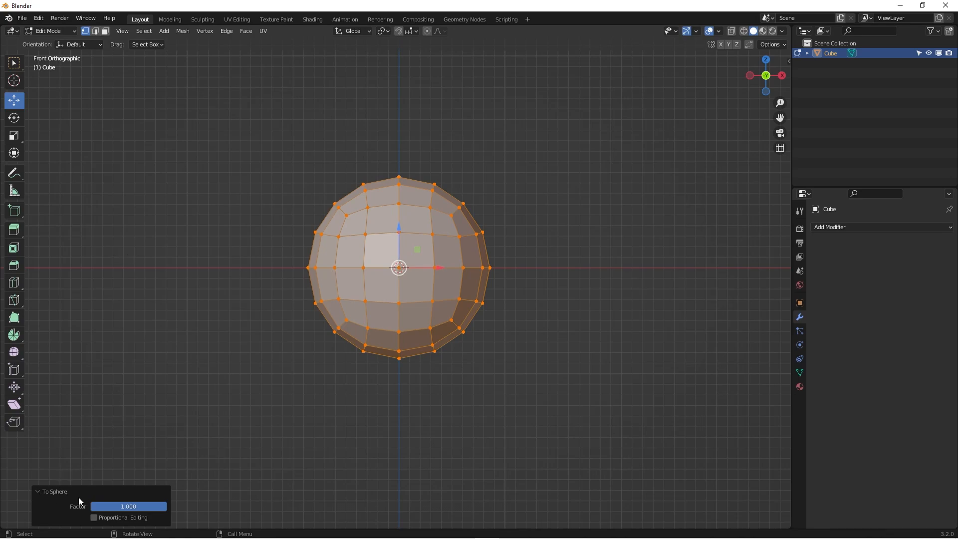
pyautogui.click(114, 507)
pyautogui.press('Escape')
pyautogui.moveTo(114, 508); pyautogui.dragTo(170, 505)
pyautogui.press('Tab')
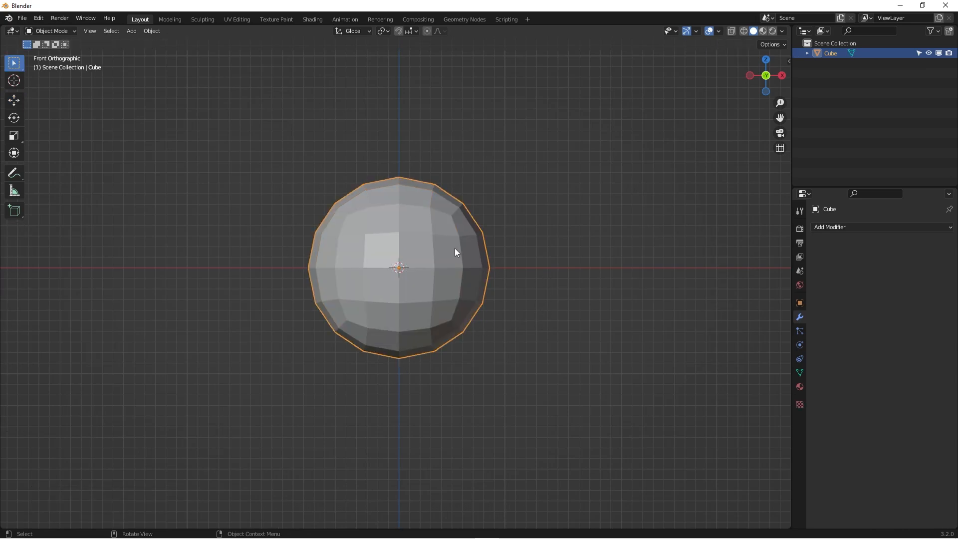
# - Add a new Catmull-Clark Subdivision modifier at level 2 to the rounded cube
pyautogui.press('ctrl')
pyautogui.hotkey('ctrl', '2')
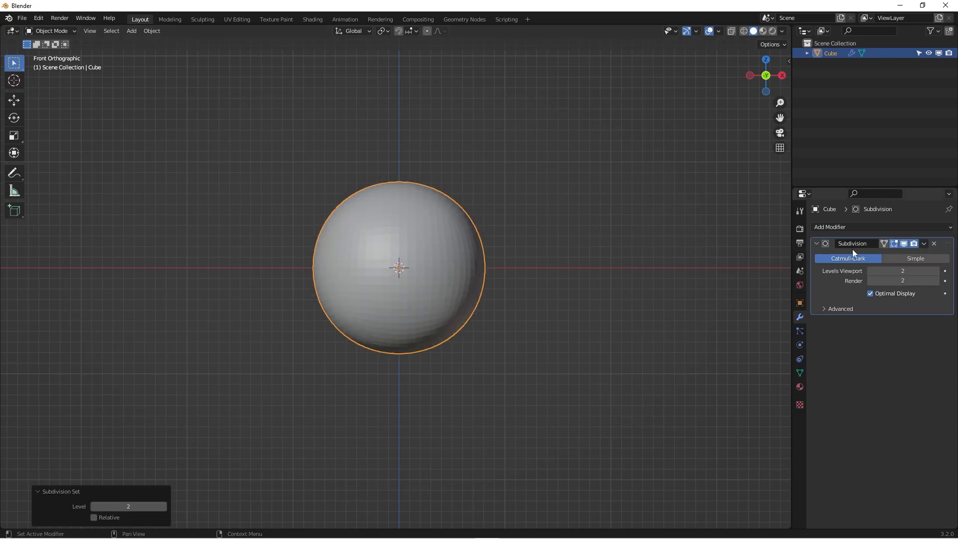
pyautogui.scroll(3, 406, 257)
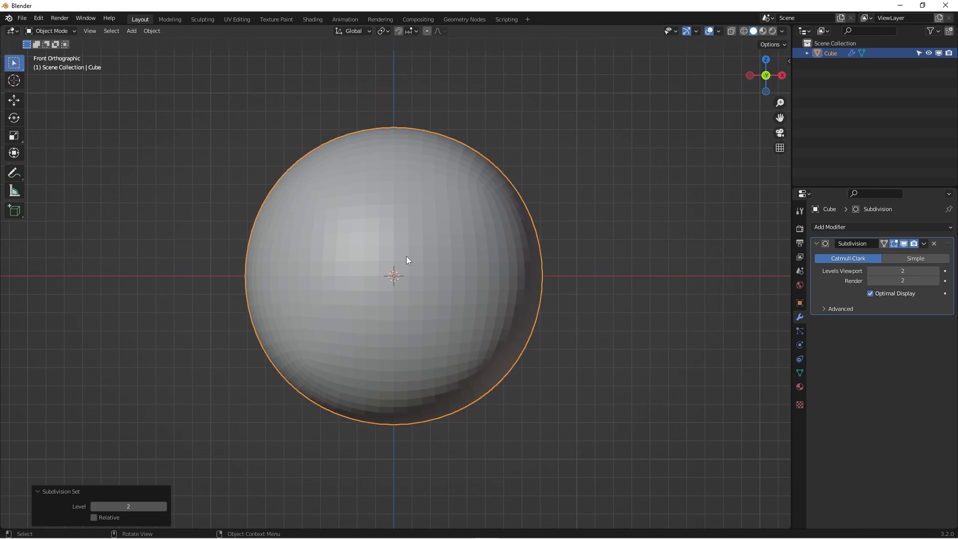
# - Apply smooth shading to the rounded cube
pyautogui.rightClick(464, 230)
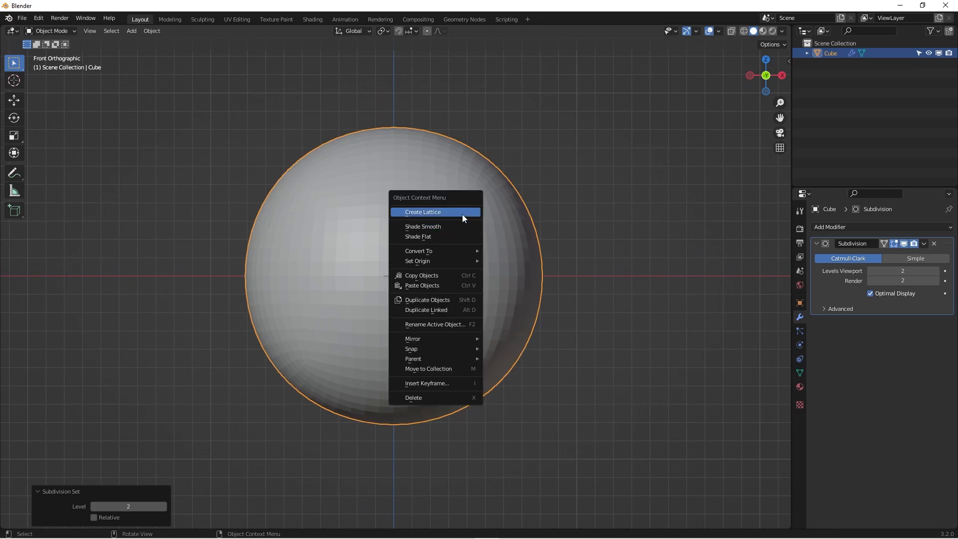
pyautogui.click(462, 228)
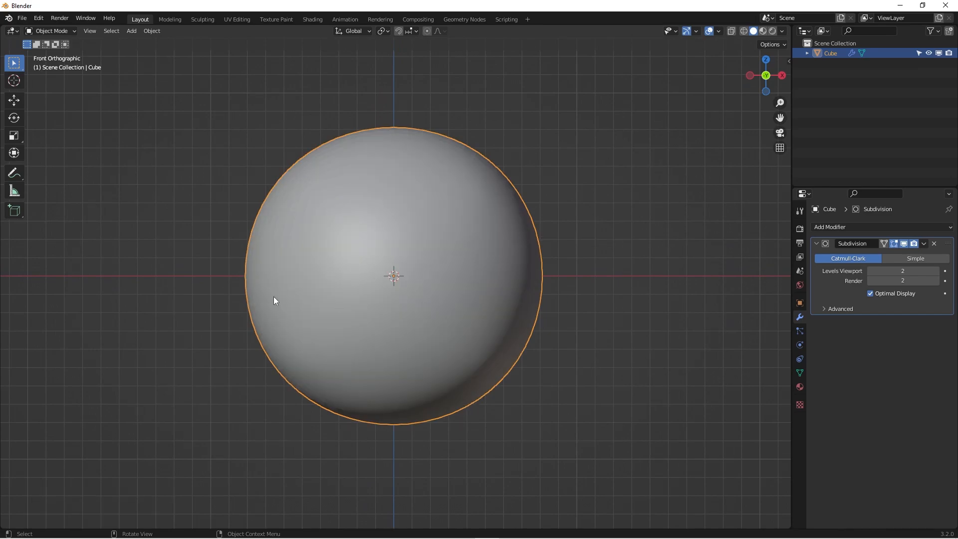
pyautogui.scroll(-1, 248, 247)
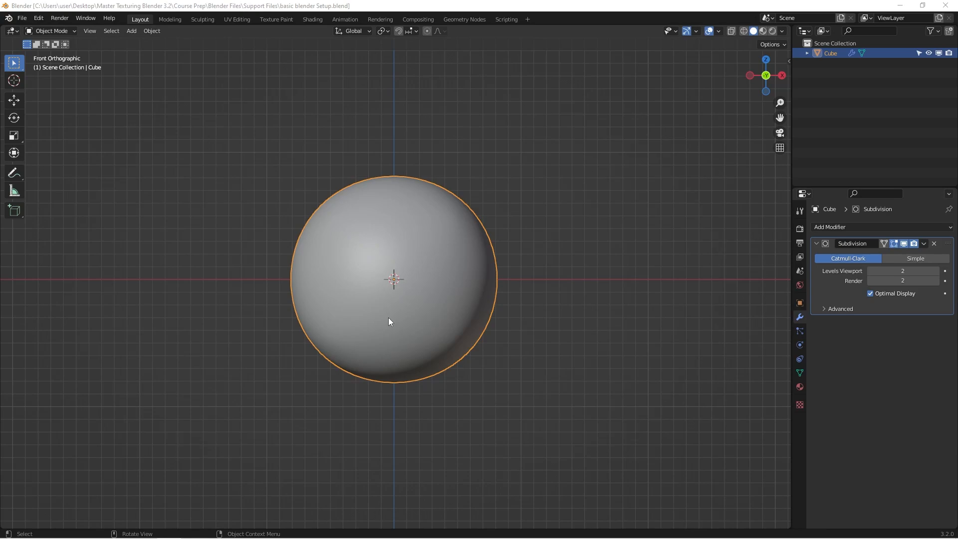
pyautogui.scroll(2, 388, 317)
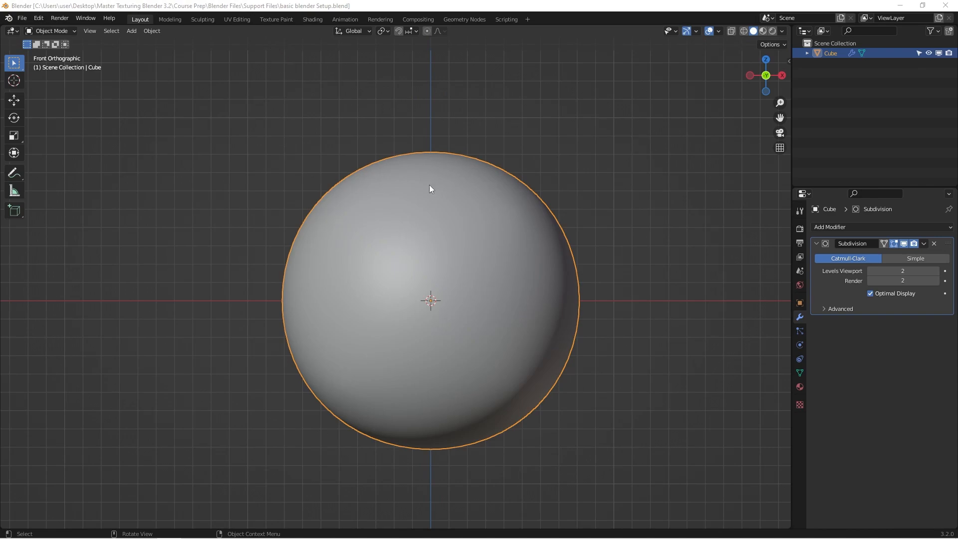
# - Open the UV Editing workspace and select the outer two columns of faces on the right arm of the cross-shaped UV layout
pyautogui.click(239, 18)
pyautogui.scroll(2, 257, 298)
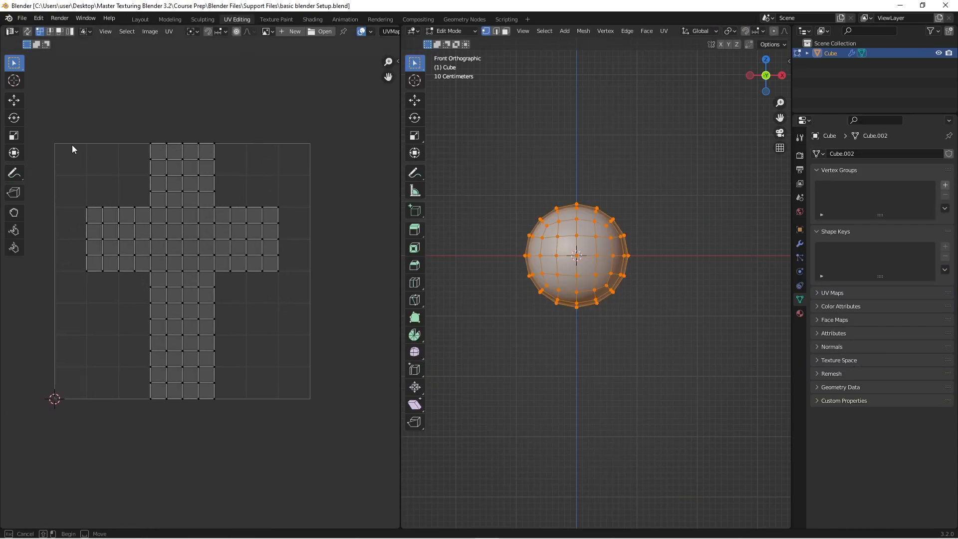
pyautogui.moveTo(68, 144); pyautogui.dragTo(275, 418)
pyautogui.moveTo(238, 183); pyautogui.dragTo(292, 299)
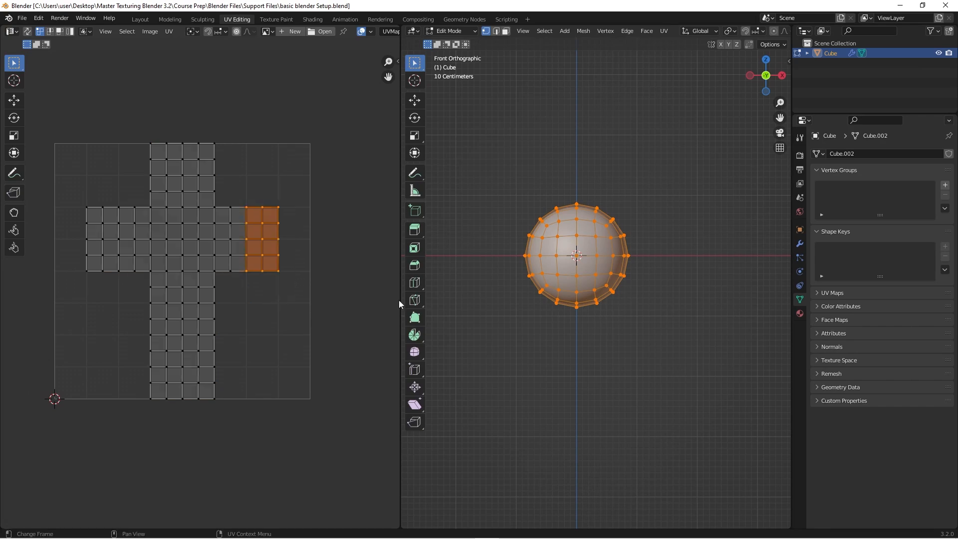
# - Examine the sphere's vertices from several angles beside its cross-shaped UV layout, selecting and deselecting them in the 3D view
pyautogui.scroll(-2, 571, 257)
pyautogui.moveTo(609, 299); pyautogui.dragTo(608, 313, button='middle')
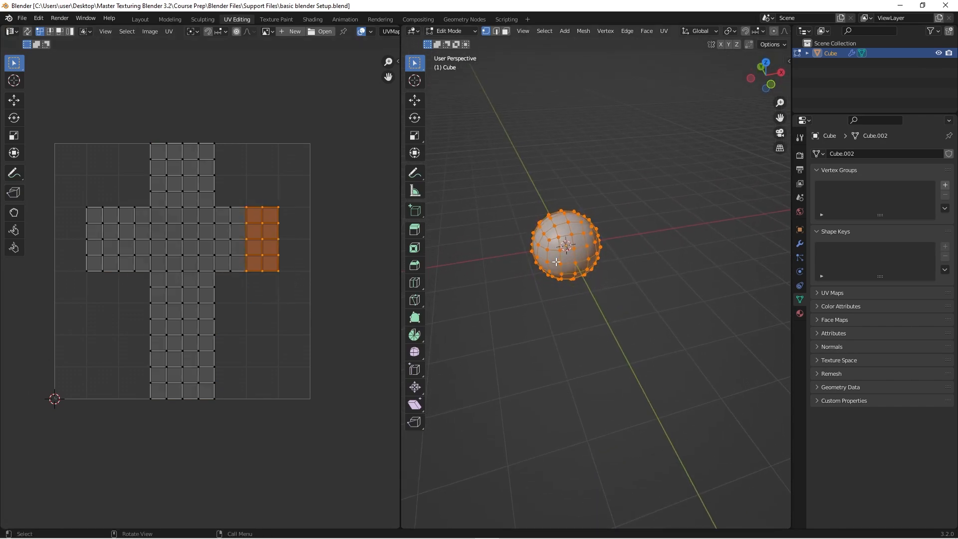
pyautogui.scroll(4, 550, 240)
pyautogui.keyDown('shift'); pyautogui.moveTo(550, 239); pyautogui.dragTo(608, 375, button='middle'); pyautogui.keyUp('shift')
pyautogui.scroll(2, 582, 269)
pyautogui.press('KP_1')
pyautogui.scroll(-4, 600, 252)
pyautogui.click(530, 216)
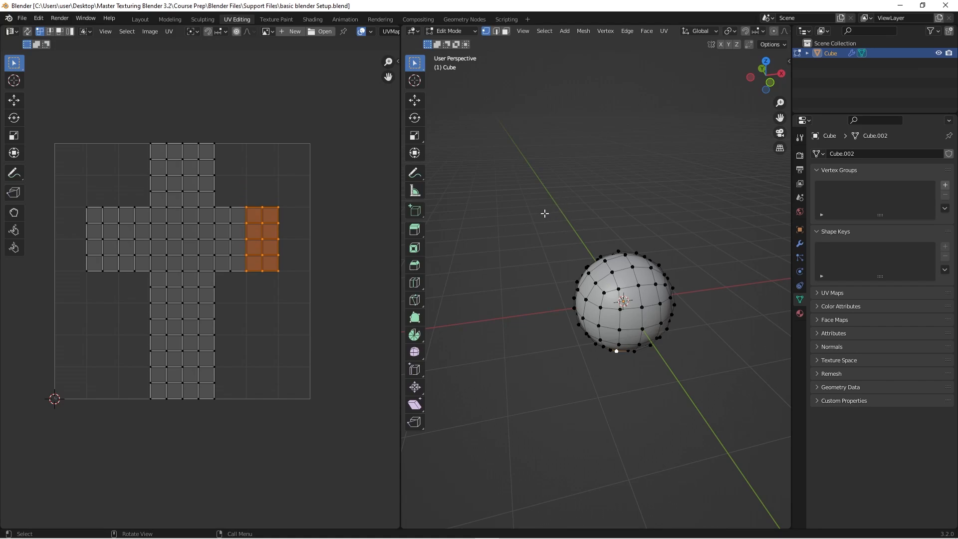
pyautogui.moveTo(542, 201); pyautogui.dragTo(693, 411)
pyautogui.moveTo(683, 402); pyautogui.dragTo(618, 387, button='middle')
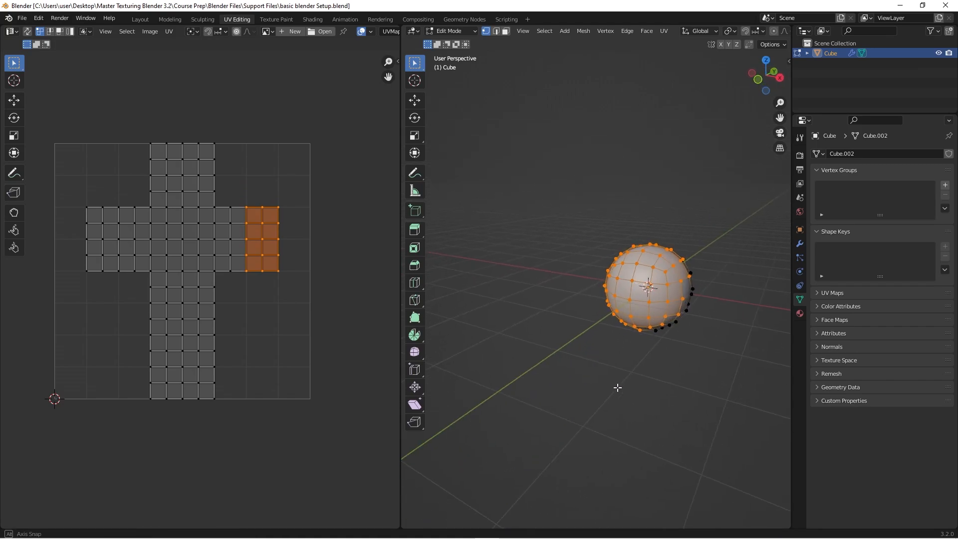
pyautogui.press('KP_1')
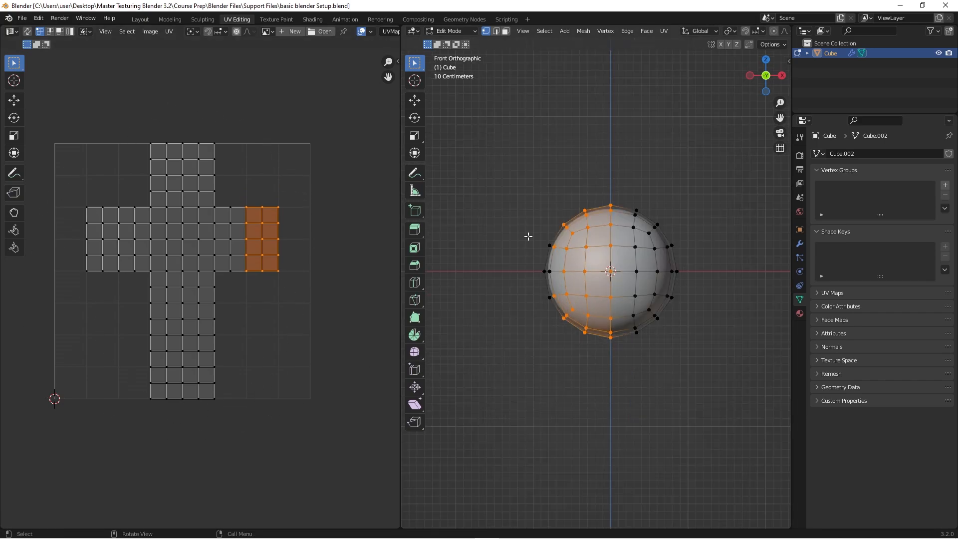
pyautogui.click(529, 235)
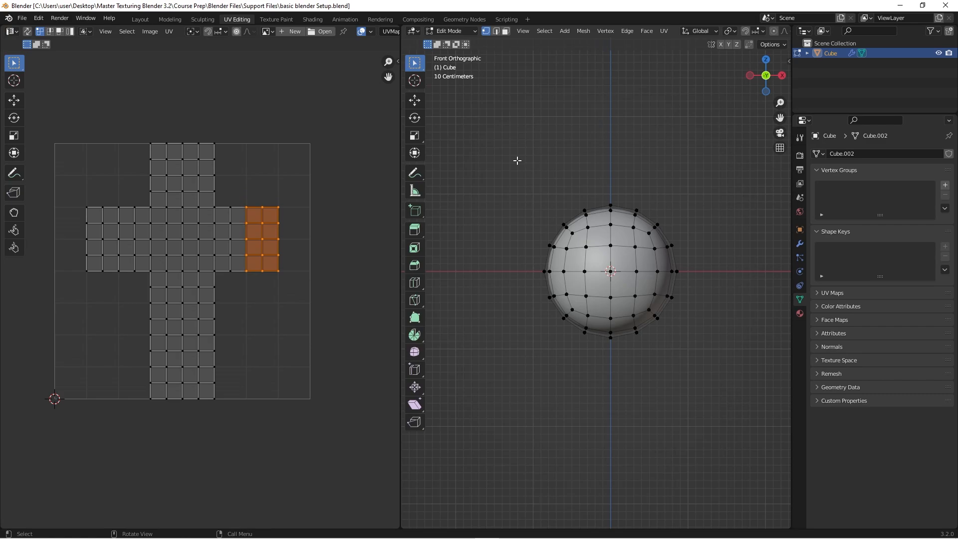
pyautogui.moveTo(519, 154); pyautogui.dragTo(698, 377)
pyautogui.moveTo(617, 339); pyautogui.dragTo(645, 370, button='middle')
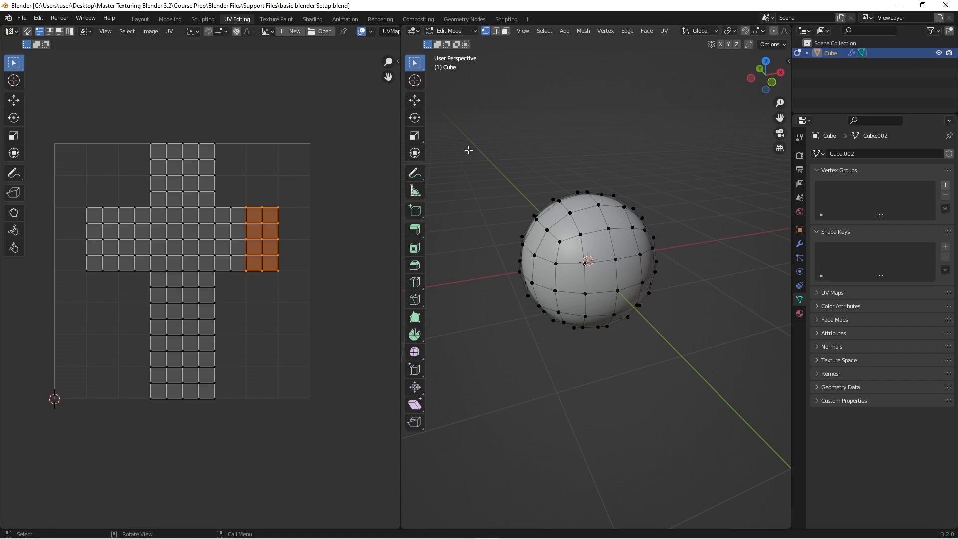
# - Switch to the Shading workspace
pyautogui.click(313, 20)
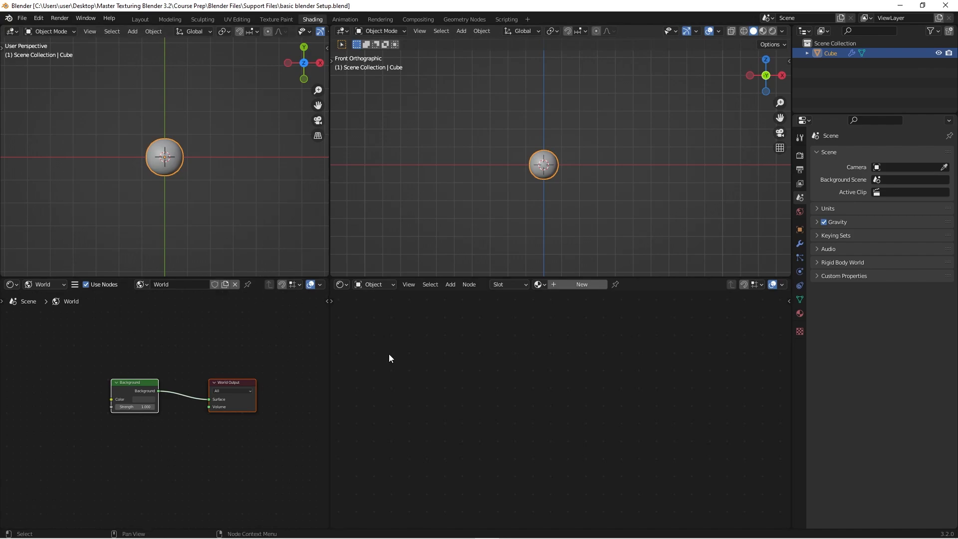
pyautogui.keyDown('shift'); pyautogui.moveTo(309, 214); pyautogui.dragTo(312, 230, button='middle'); pyautogui.keyUp('shift')
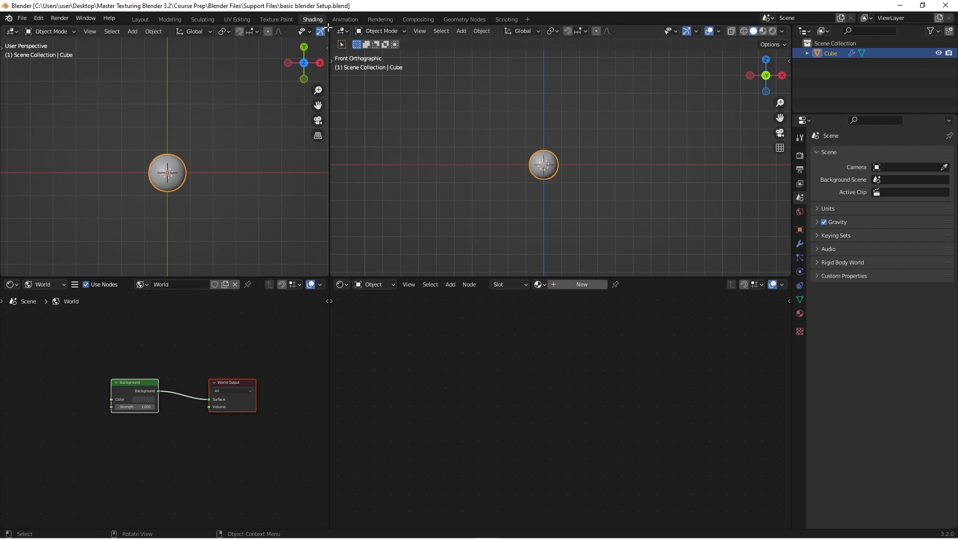
# - Split the 3D viewport above the World node editor into three stacked viewports
pyautogui.moveTo(328, 26); pyautogui.dragTo(322, 149)
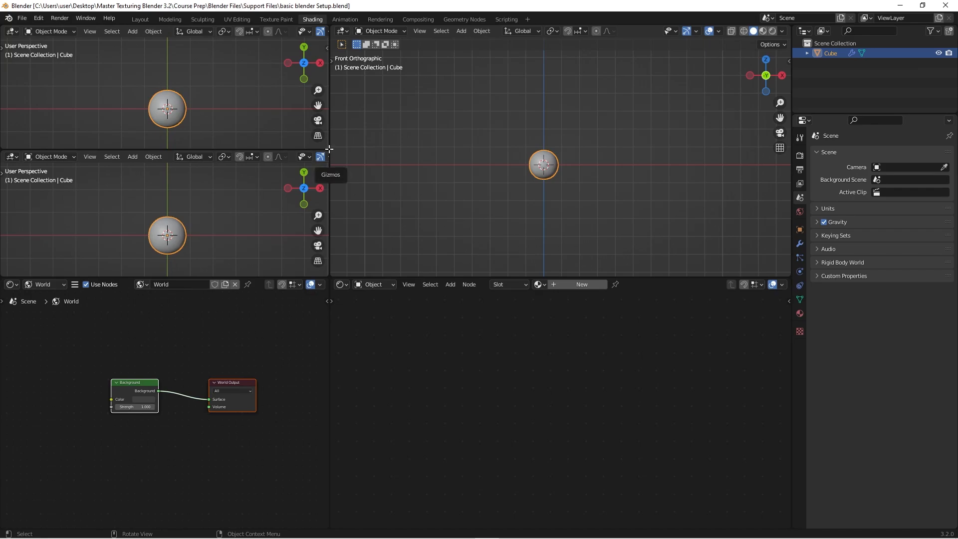
pyautogui.moveTo(329, 149); pyautogui.dragTo(324, 115)
pyautogui.moveTo(326, 148); pyautogui.dragTo(318, 94)
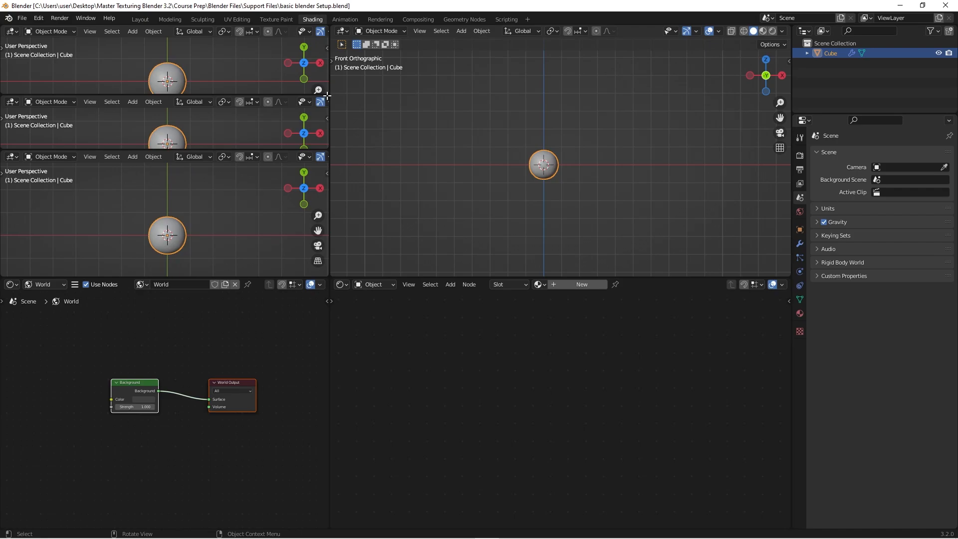
# - Join the three stacked 3D viewports above the World node editor back into a single area
pyautogui.rightClick(327, 96)
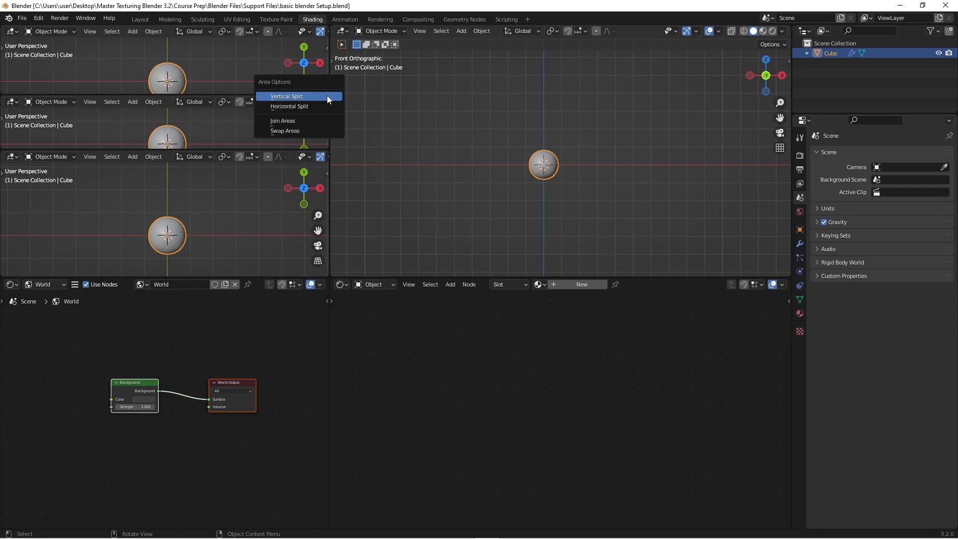
pyautogui.click(320, 119)
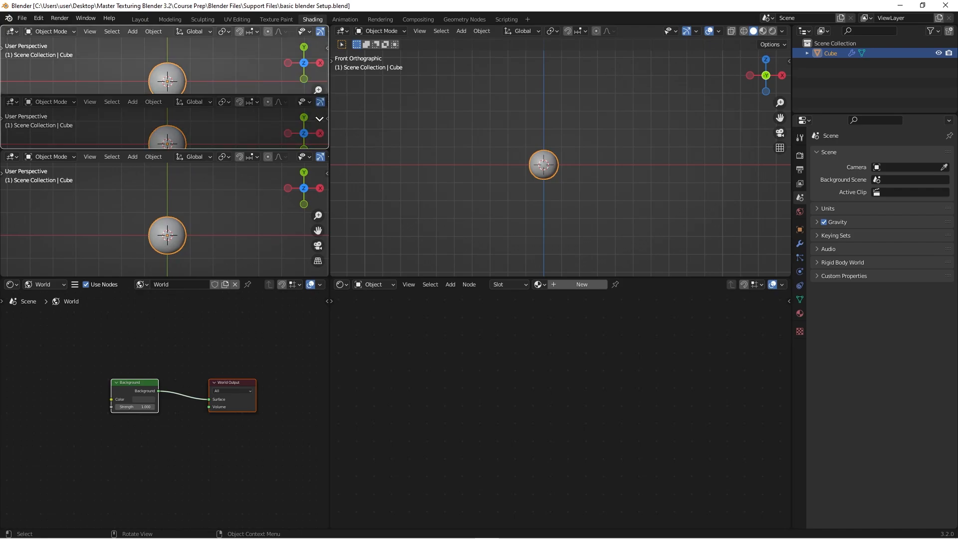
pyautogui.click(285, 81)
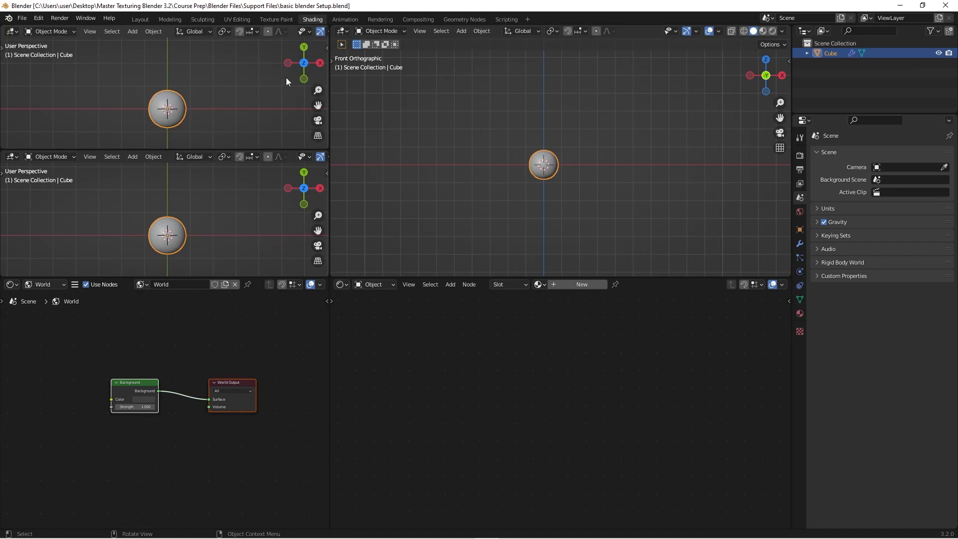
pyautogui.rightClick(325, 150)
pyautogui.click(325, 151)
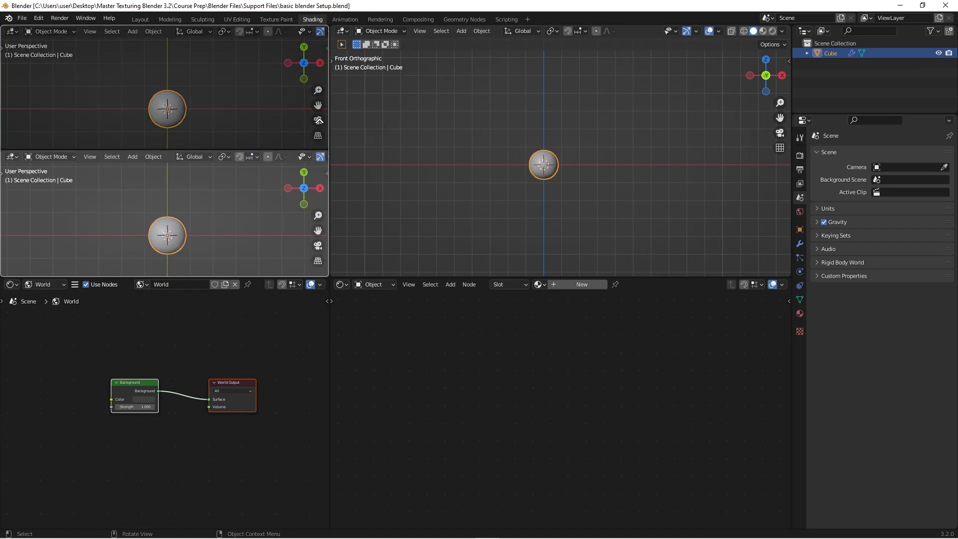
pyautogui.click(319, 122)
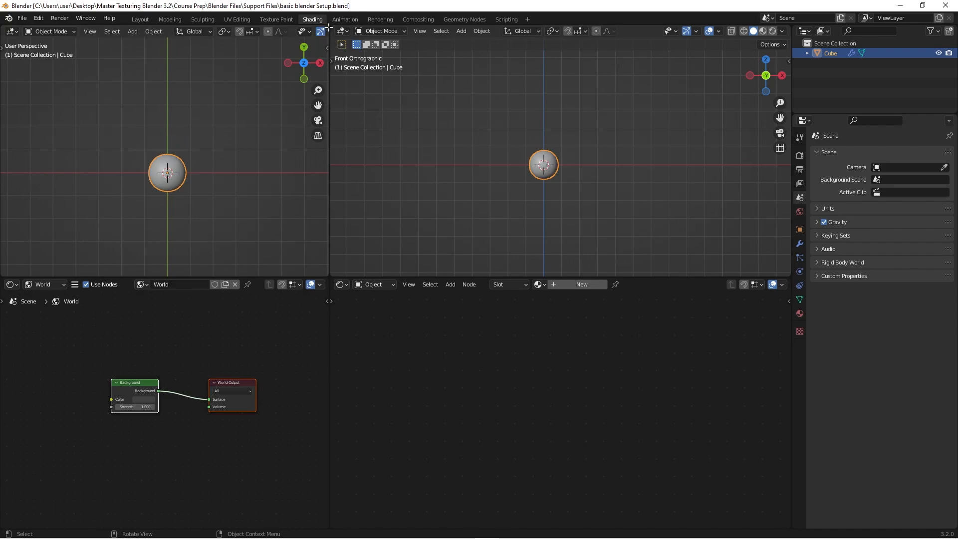
# - Duplicate the smaller 3D viewport into a separate floating window, then return to the main window and deselect the sphere
pyautogui.keyDown('shift'); pyautogui.moveTo(329, 27); pyautogui.dragTo(280, 67); pyautogui.keyUp('shift')
pyautogui.moveTo(217, 21); pyautogui.dragTo(674, 156)
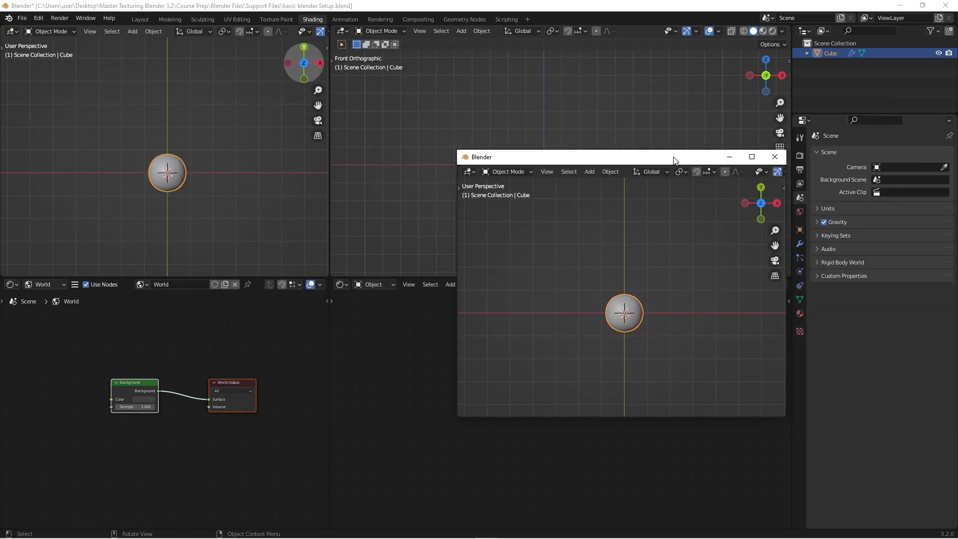
pyautogui.click(195, 210)
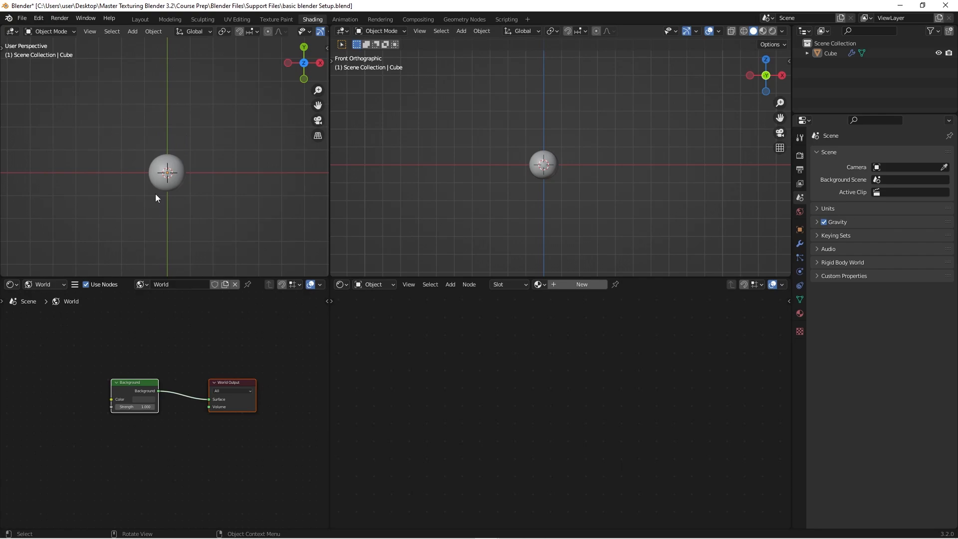
# - Maximize the workspace's 3D viewport and World node editor in turn, restoring the divided layout each time
pyautogui.scroll(3, 159, 190)
pyautogui.keyDown('shift'); pyautogui.moveTo(200, 189); pyautogui.dragTo(209, 160, button='middle'); pyautogui.keyUp('shift')
pyautogui.scroll(2, 155, 166)
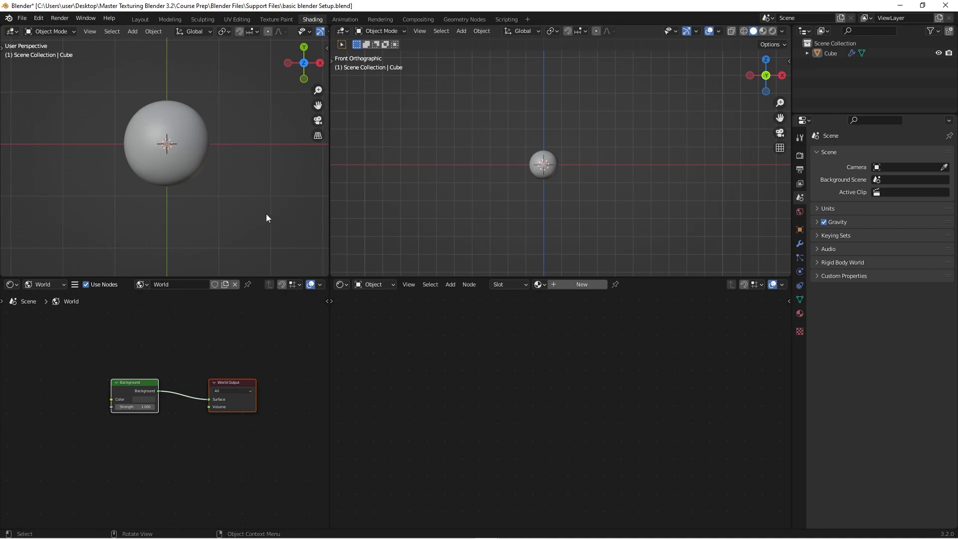
pyautogui.press('ctrl')
pyautogui.hotkey('ctrl', 'space')
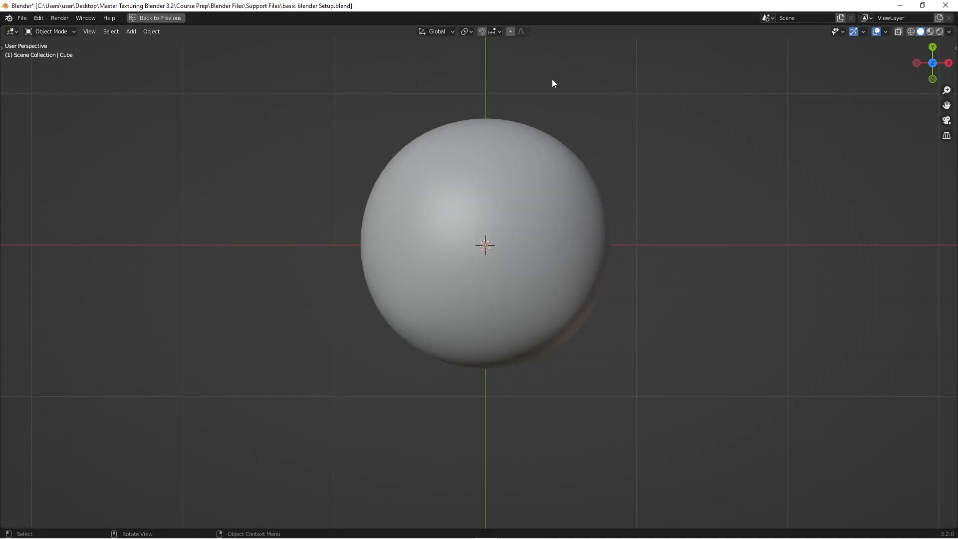
pyautogui.hotkey('ctrl', 'space')
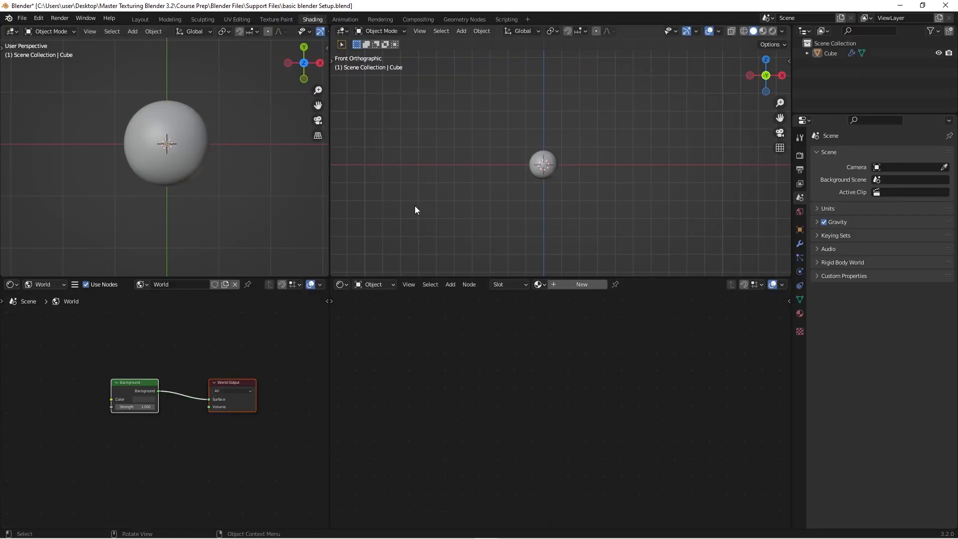
pyautogui.hotkey('ctrl', 'space')
pyautogui.hotkey('ctrl', 'space')
pyautogui.hotkey('ctrl', 'space')
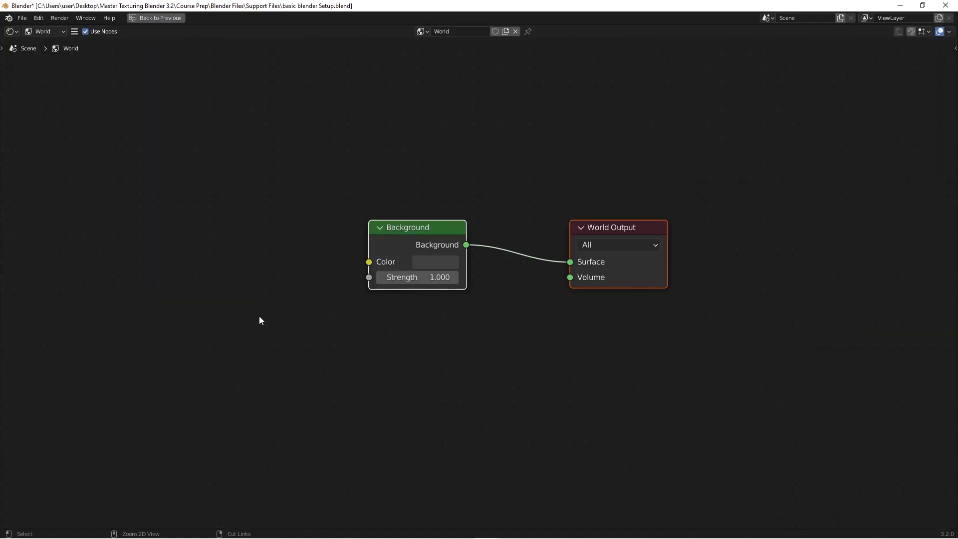
pyautogui.hotkey('ctrl', 'space')
pyautogui.hotkey('ctrl', 'space')
pyautogui.hotkey('ctrl', 'space')
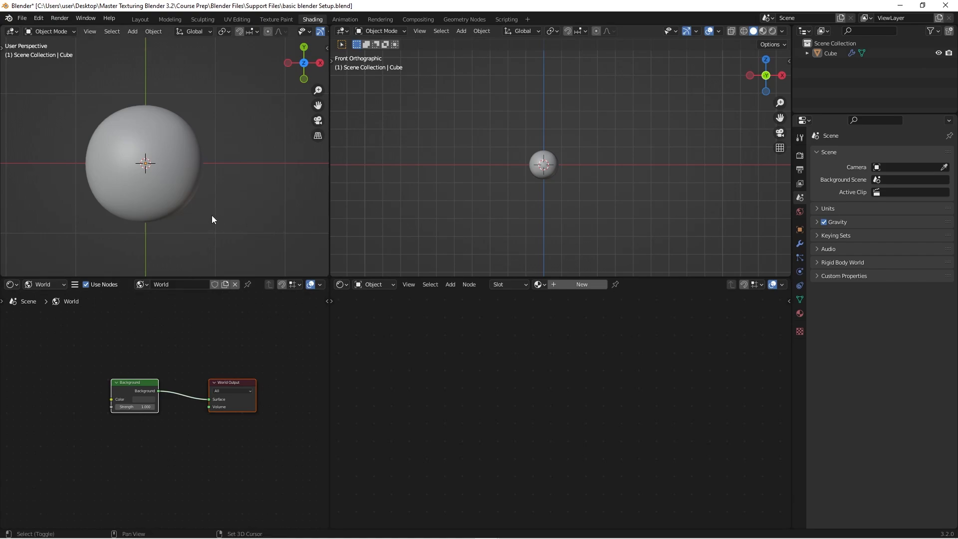
pyautogui.keyDown('shift'); pyautogui.moveTo(211, 214); pyautogui.dragTo(223, 179, button='middle'); pyautogui.keyUp('shift')
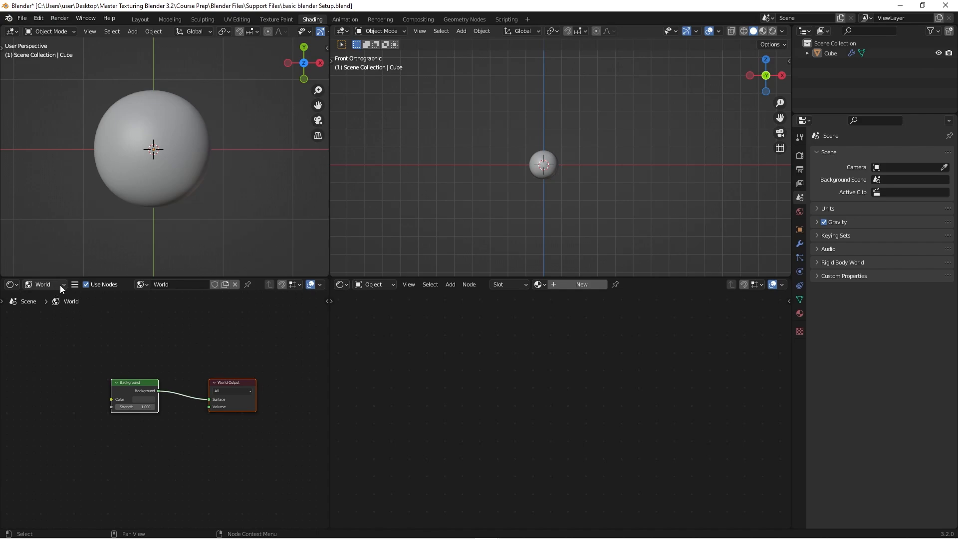
# - Move the Background node closer to the World Output node in the World shader
pyautogui.click(413, 284)
pyautogui.moveTo(143, 382); pyautogui.dragTo(186, 379)
pyautogui.click(154, 357)
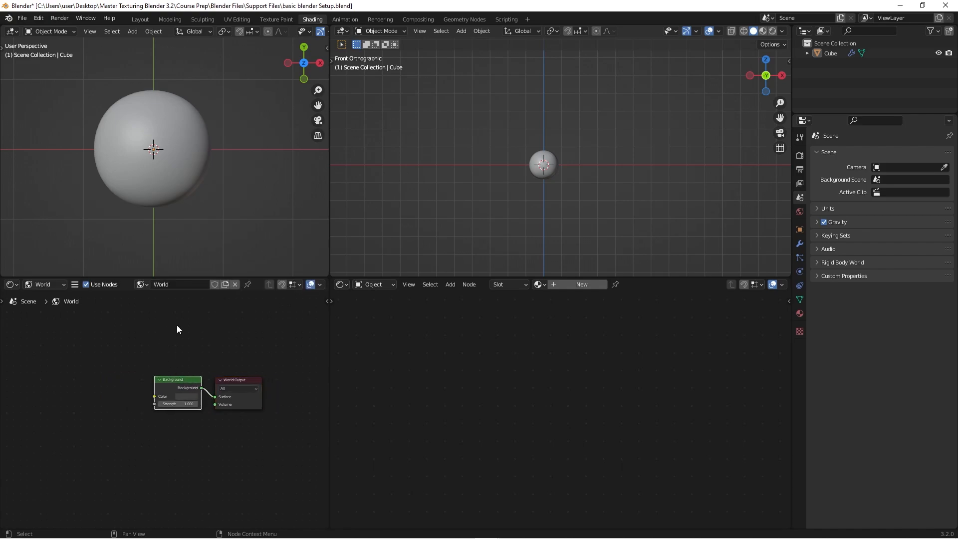
pyautogui.scroll(2, 173, 354)
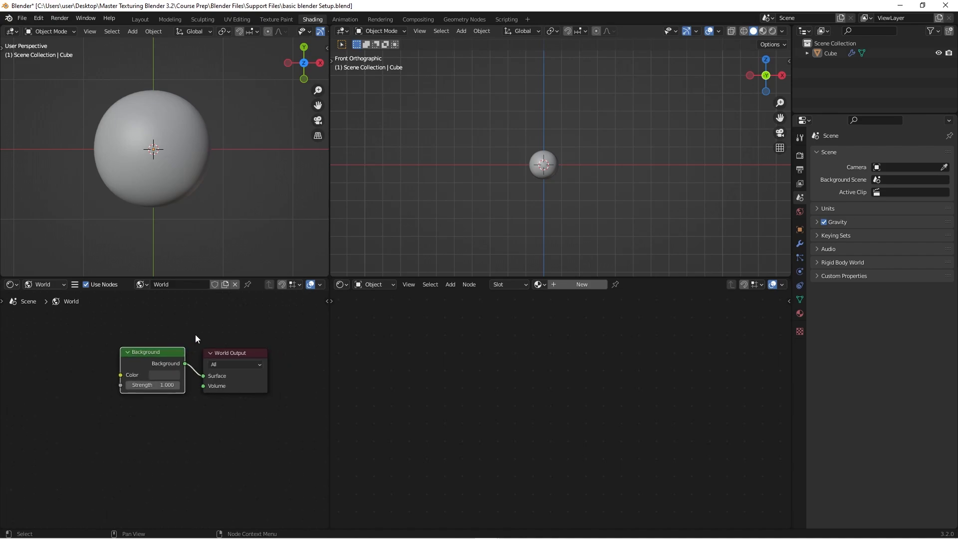
pyautogui.moveTo(195, 335); pyautogui.dragTo(190, 374, button='middle')
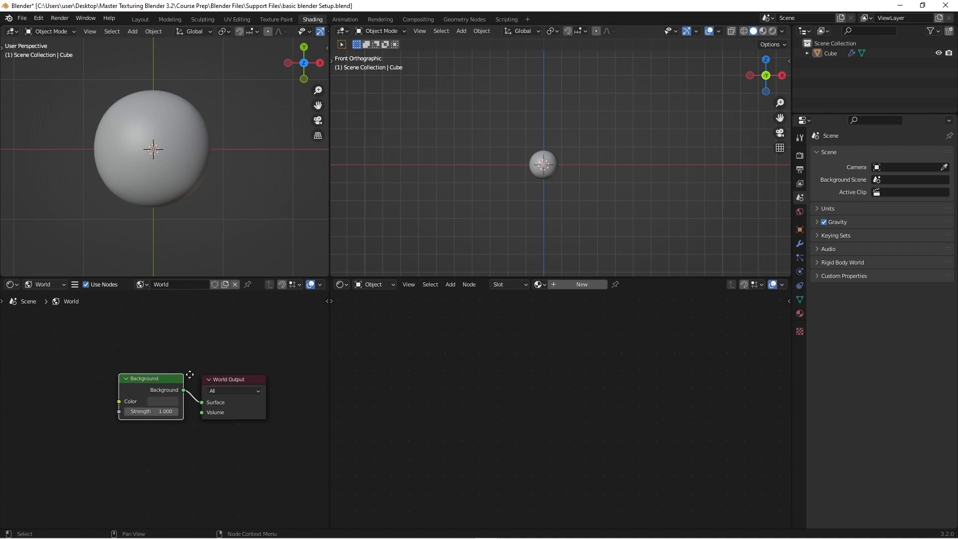
pyautogui.click(57, 283)
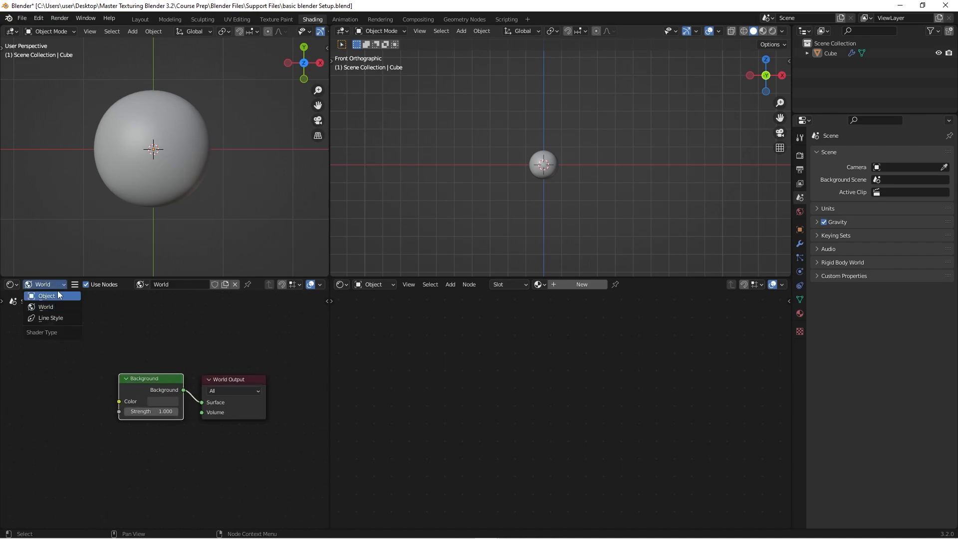
pyautogui.click(59, 282)
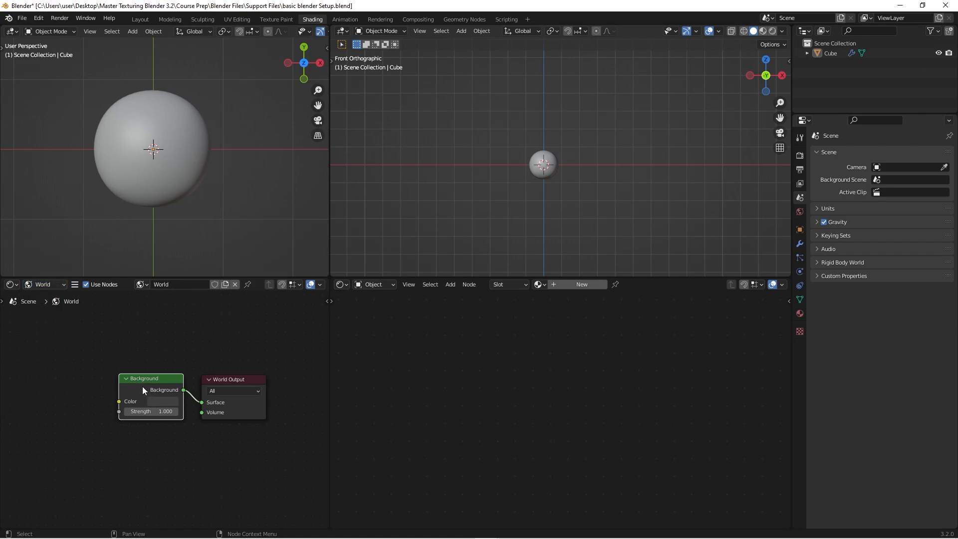
pyautogui.scroll(2, 142, 386)
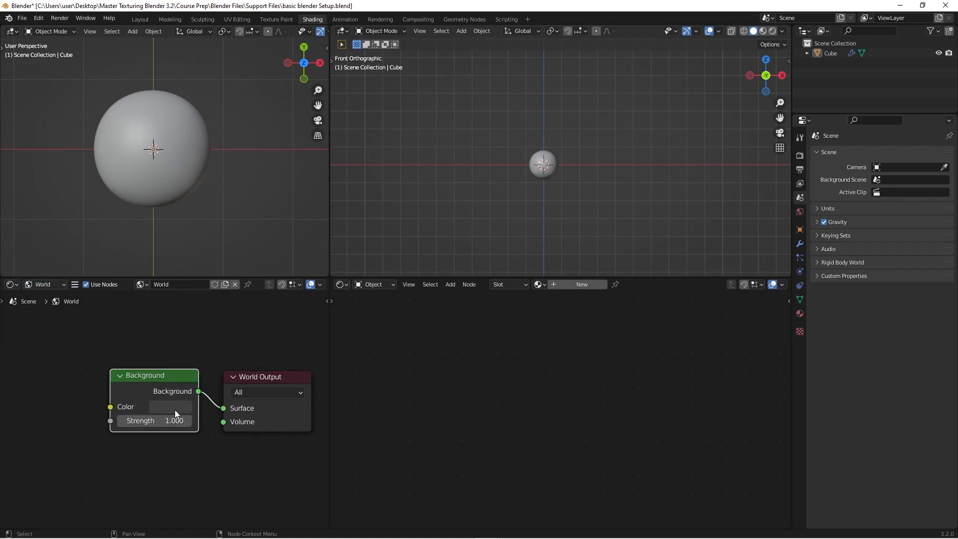
# - Lighten the World background colour to a grey with value 0.319 and display the larger 3D viewport in Rendered shading
pyautogui.scroll(-1, 166, 406)
pyautogui.click(167, 397)
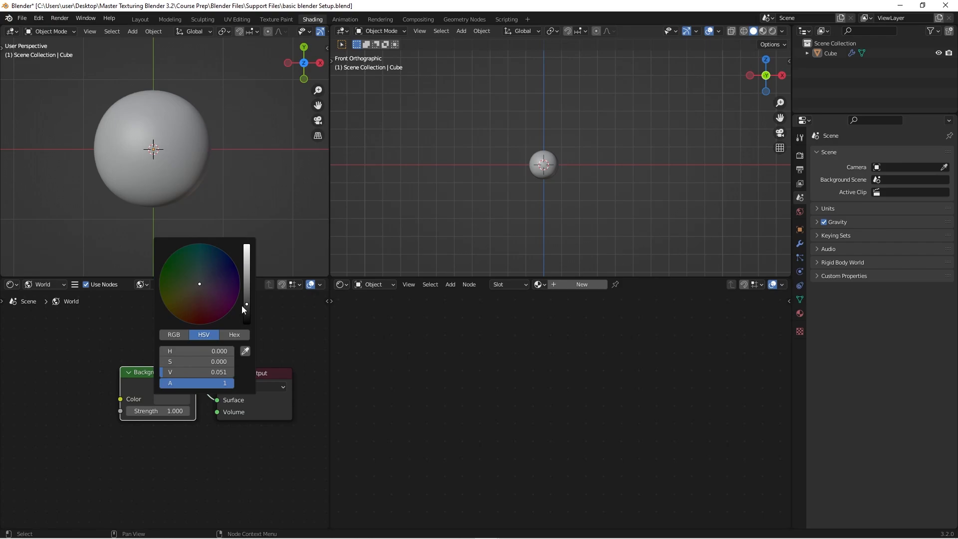
pyautogui.moveTo(248, 303); pyautogui.dragTo(248, 262)
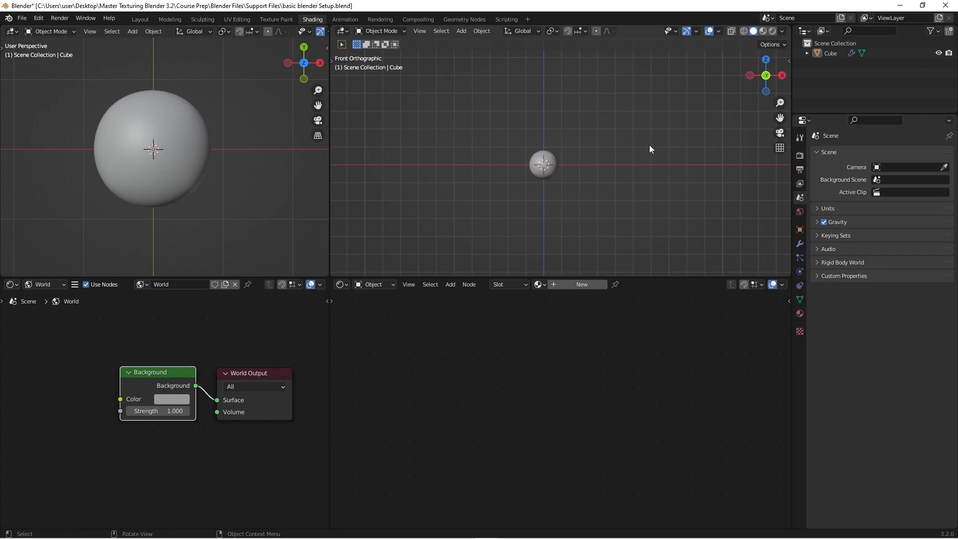
pyautogui.click(772, 31)
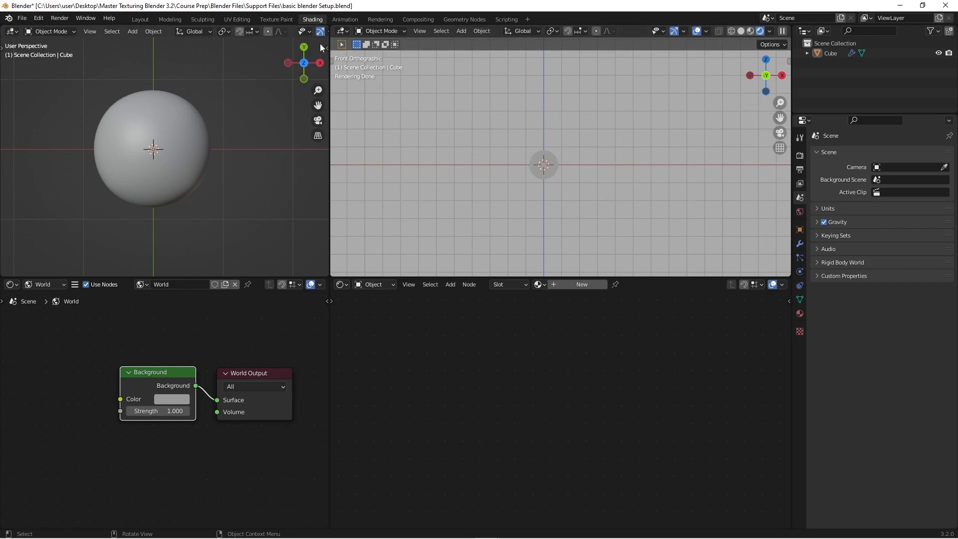
pyautogui.scroll(4, 508, 166)
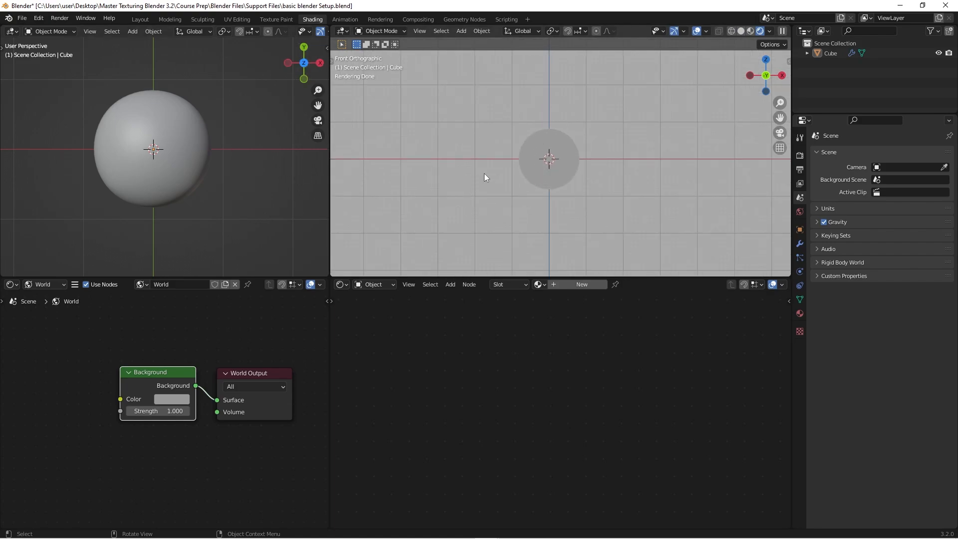
pyautogui.scroll(-2, 504, 178)
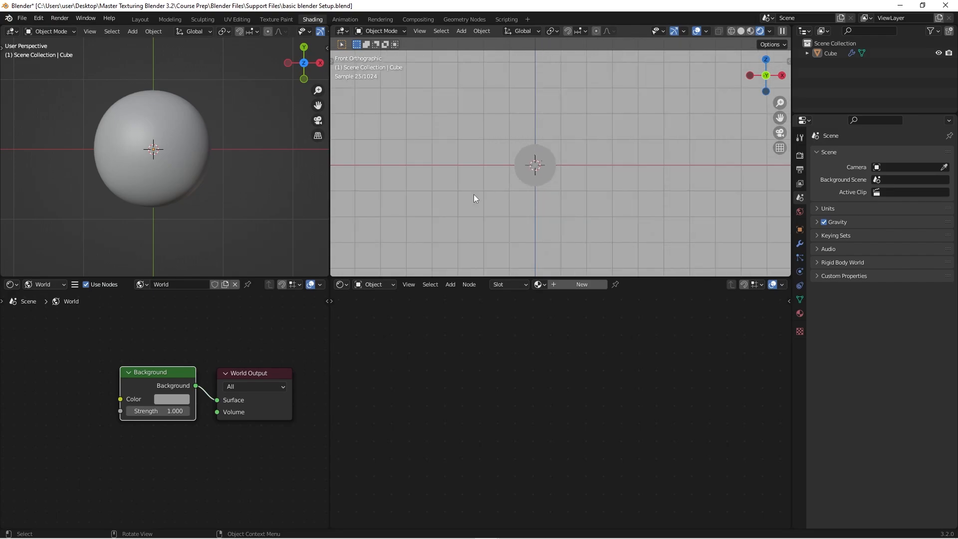
# - Tint the World background colour light pink and view its effect around the sphere in the rendered viewport
pyautogui.click(176, 398)
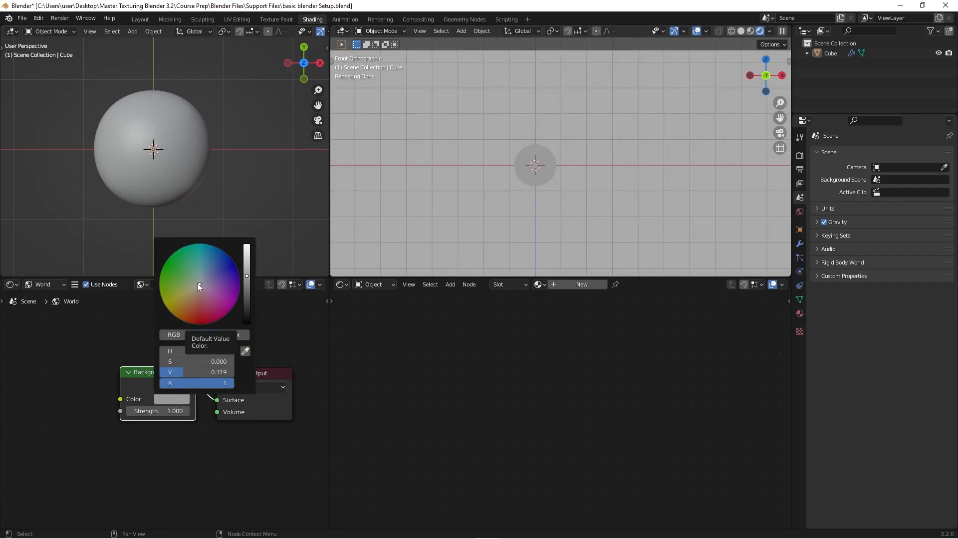
pyautogui.moveTo(199, 284); pyautogui.dragTo(246, 255)
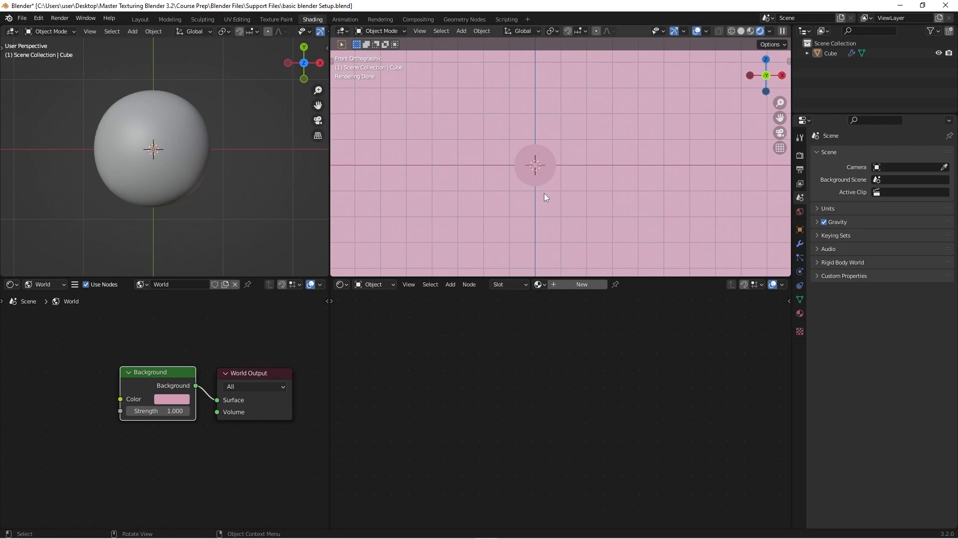
pyautogui.scroll(-3, 546, 195)
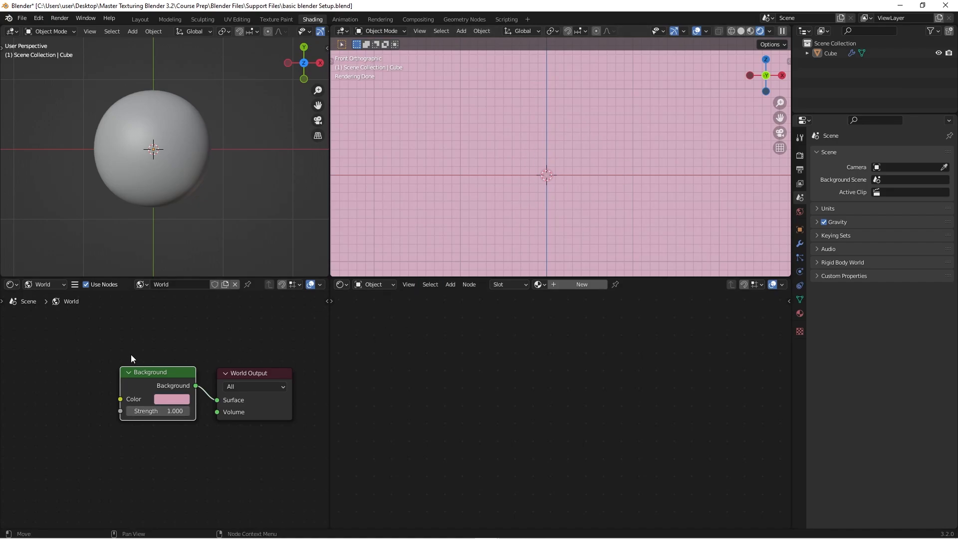
# - Add a Node Wrangler texture setup with Texture Coordinate, Mapping and Environment Texture nodes to the World's Background node
pyautogui.scroll(-2, 127, 349)
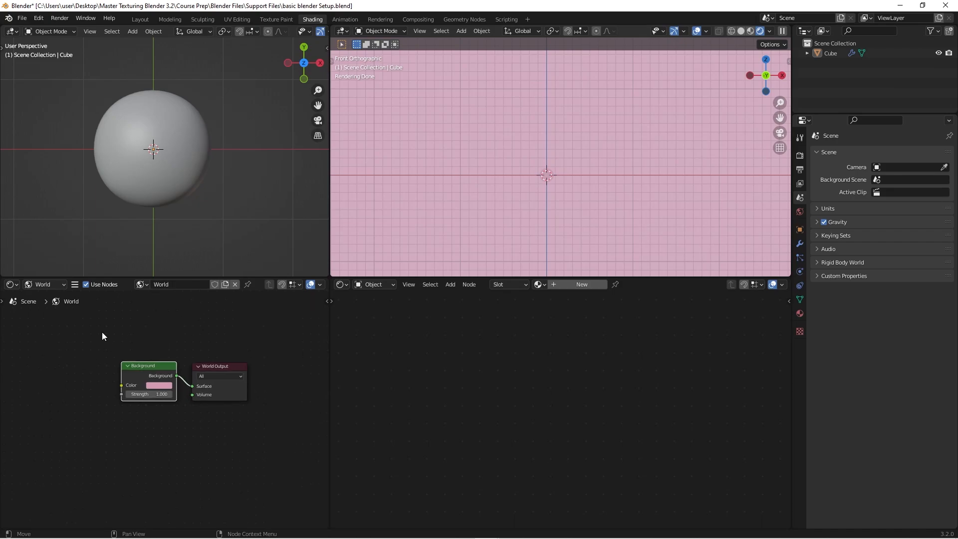
pyautogui.moveTo(59, 356)
pyautogui.mouseDown(button='middle')
pyautogui.moveTo(73, 356)
pyautogui.moveTo(64, 362)
pyautogui.mouseUp(button='middle')
pyautogui.scroll(-1, 72, 352)
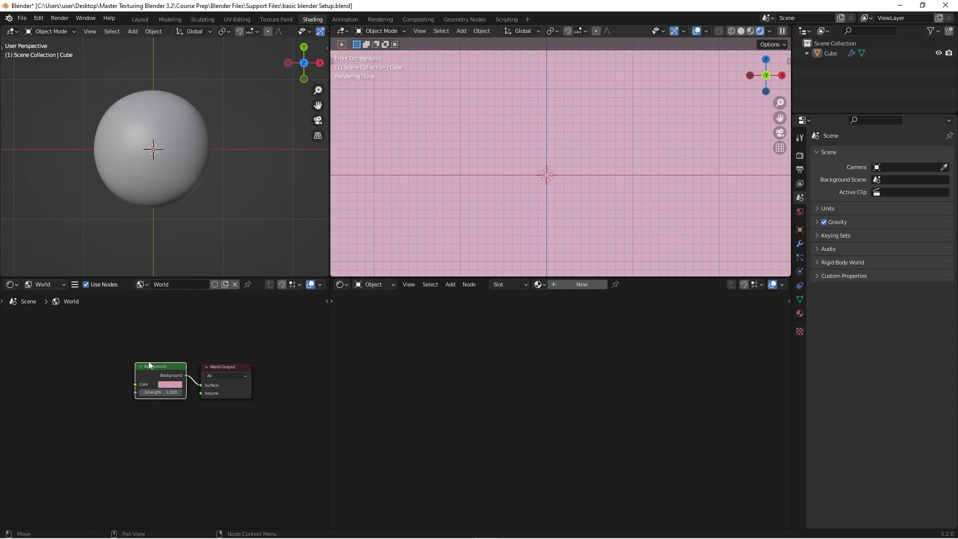
pyautogui.click(177, 354)
pyautogui.click(166, 368)
pyautogui.press('ctrl')
pyautogui.hotkey('ctrl', 't')
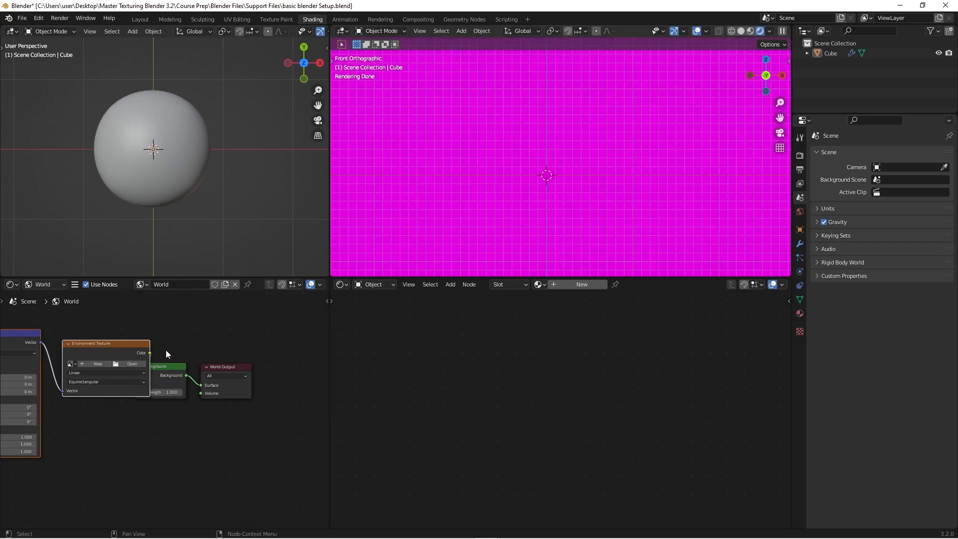
# - Widen the World node editor and the 3D viewport above it to make room for the whole node chain
pyautogui.moveTo(138, 348); pyautogui.dragTo(174, 352, button='middle')
pyautogui.scroll(1, 198, 338)
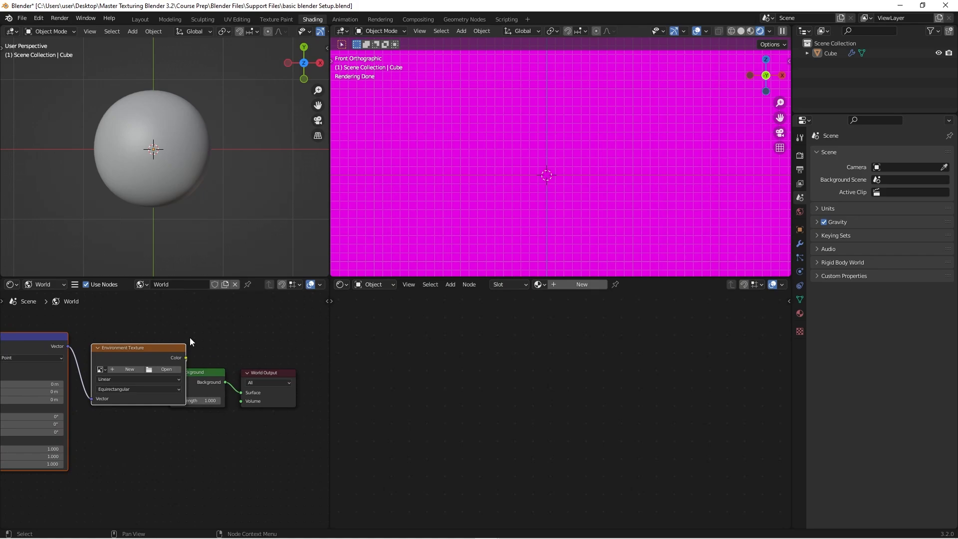
pyautogui.scroll(-1, 190, 337)
pyautogui.moveTo(190, 337); pyautogui.dragTo(204, 334, button='middle')
pyautogui.scroll(-1, 205, 334)
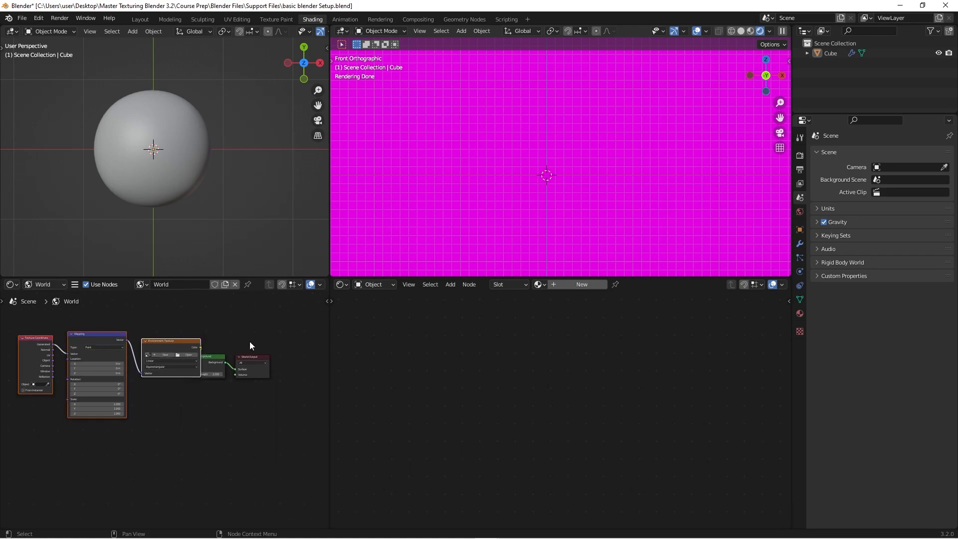
pyautogui.moveTo(329, 359); pyautogui.dragTo(432, 358)
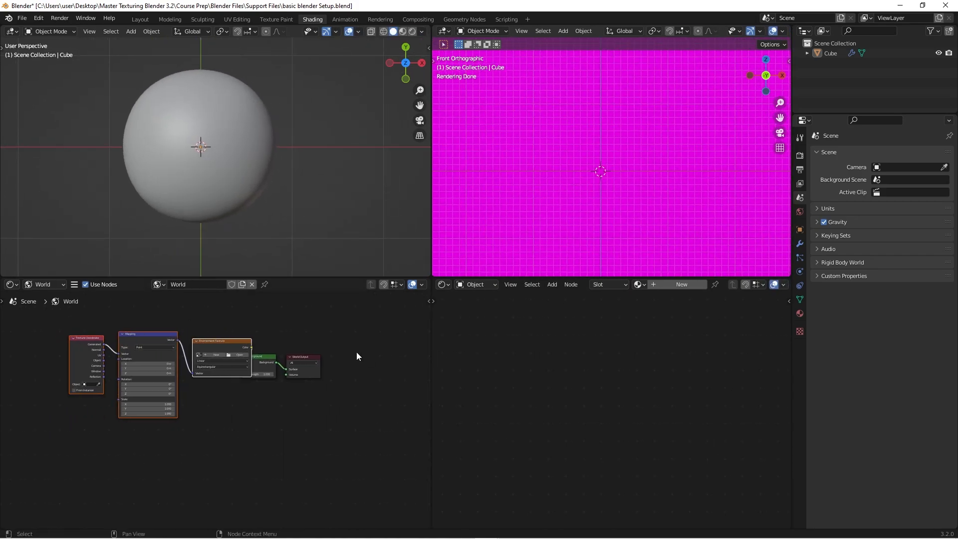
# - Move the Background and World Output nodes together away from the Environment Texture node so they no longer overlap
pyautogui.scroll(2, 329, 357)
pyautogui.moveTo(268, 338); pyautogui.dragTo(335, 414)
pyautogui.click(285, 313)
pyautogui.moveTo(269, 332); pyautogui.dragTo(340, 418)
pyautogui.moveTo(302, 389); pyautogui.dragTo(354, 388)
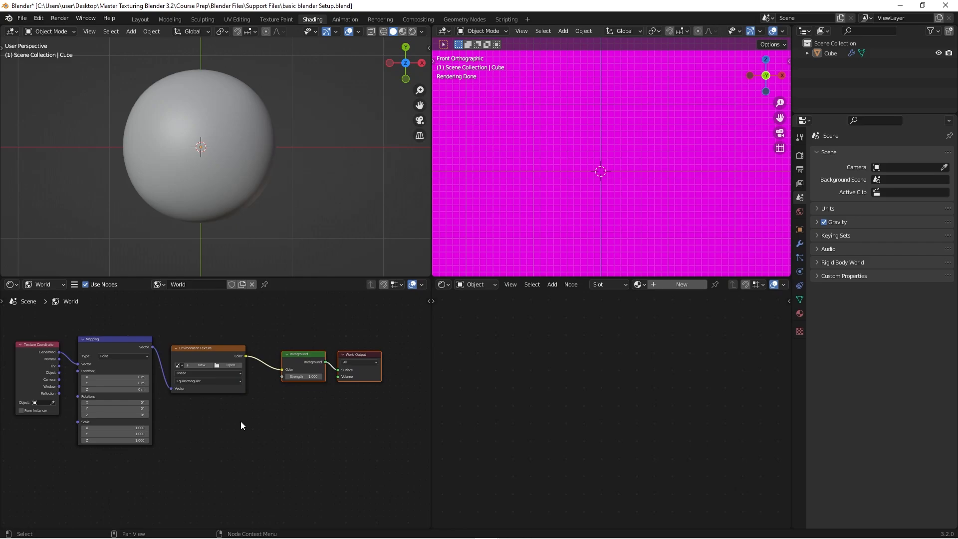
# - Maximize the World node editor and place the Background and World Output nodes slightly closer to the Environment Texture node
pyautogui.moveTo(241, 422); pyautogui.dragTo(286, 425, button='middle')
pyautogui.hotkey('ctrl', 'space')
pyautogui.moveTo(564, 288); pyautogui.dragTo(495, 358, button='middle')
pyautogui.press('g')
pyautogui.click(659, 223)
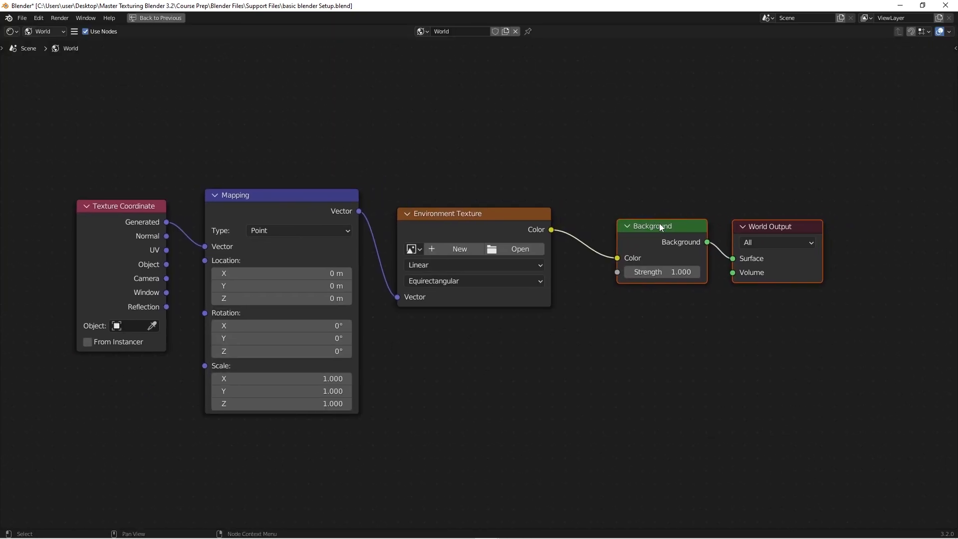
# - Select the World Output node, then nudge the Background and Environment Texture nodes slightly towards each other
pyautogui.click(795, 229)
pyautogui.moveTo(728, 188); pyautogui.dragTo(843, 319)
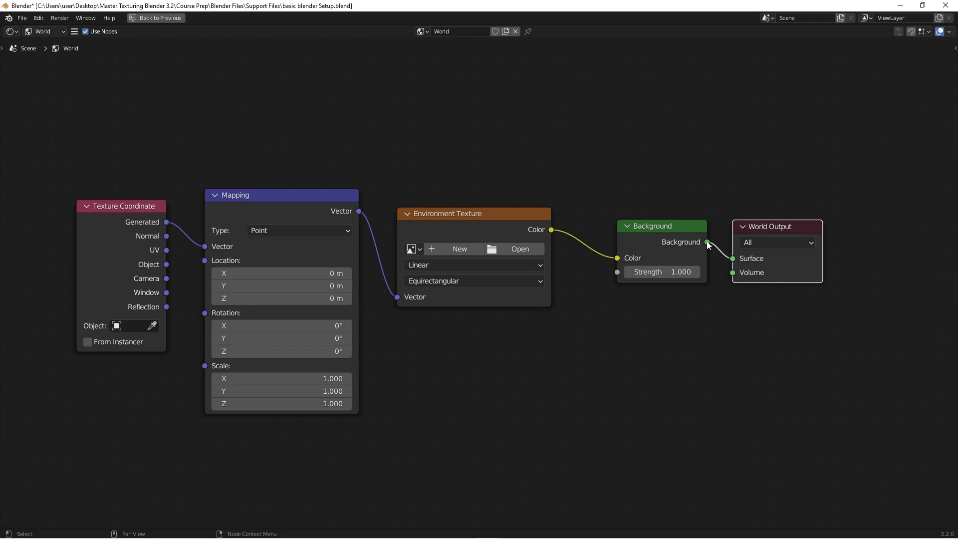
pyautogui.moveTo(680, 225); pyautogui.dragTo(671, 226)
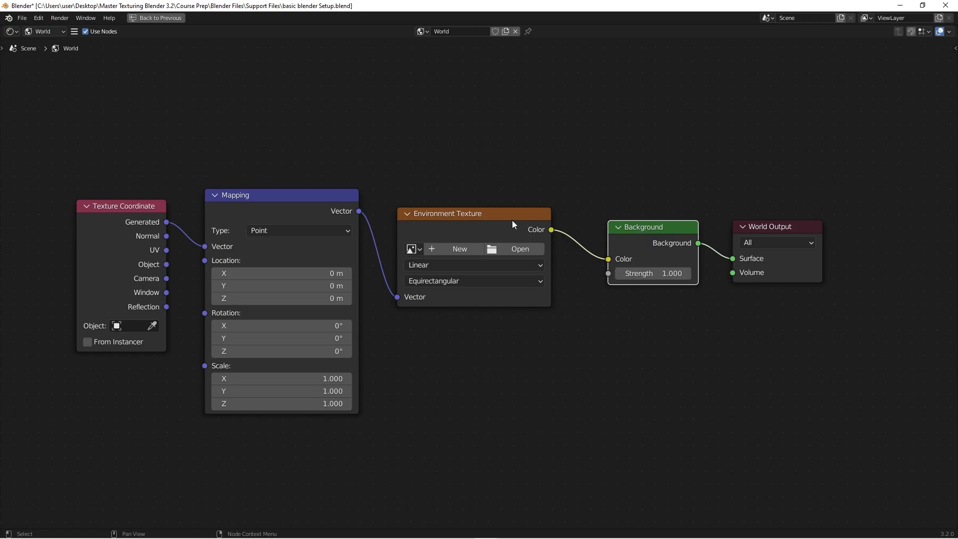
pyautogui.moveTo(512, 221); pyautogui.dragTo(515, 221)
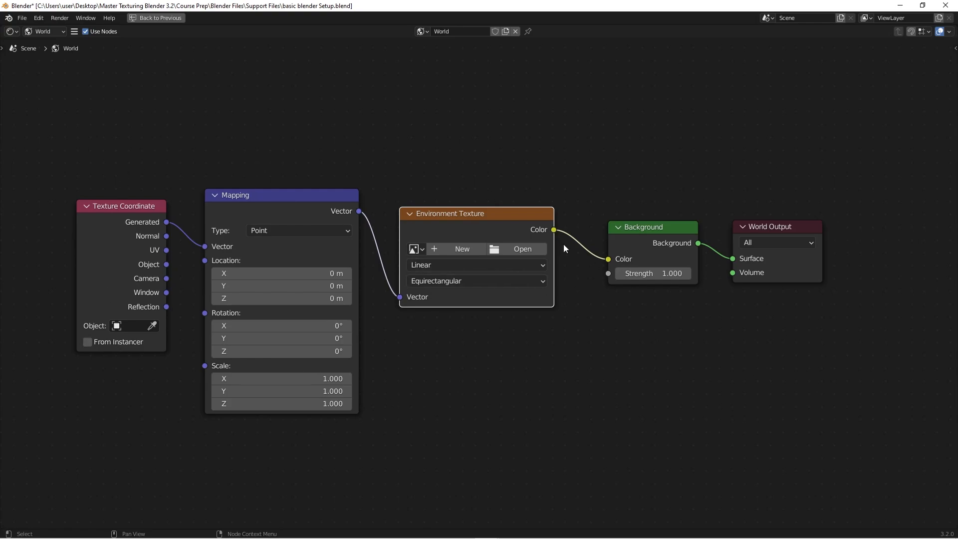
# - Load bathroom_4k.hdr into the Environment Texture node and restore the divided workspace layout
pyautogui.click(520, 249)
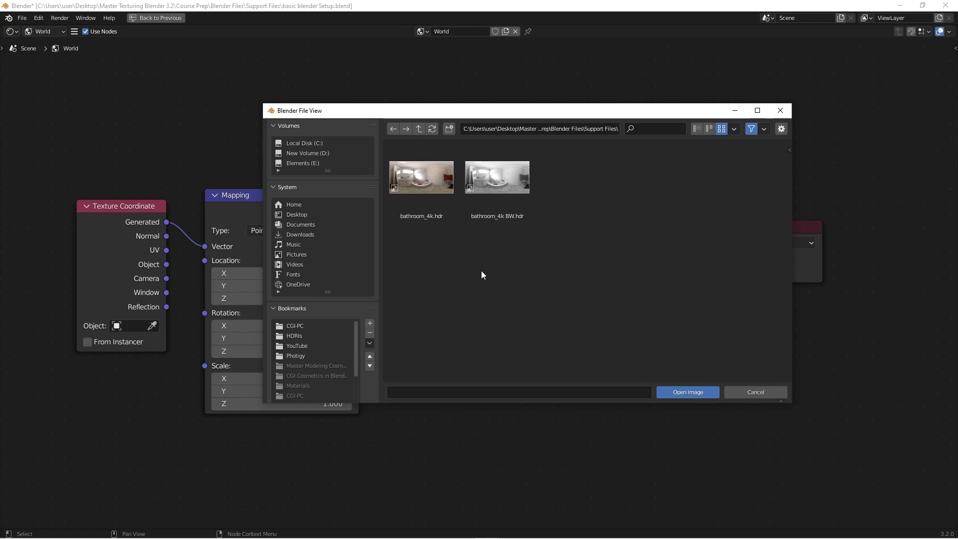
pyautogui.click(425, 184)
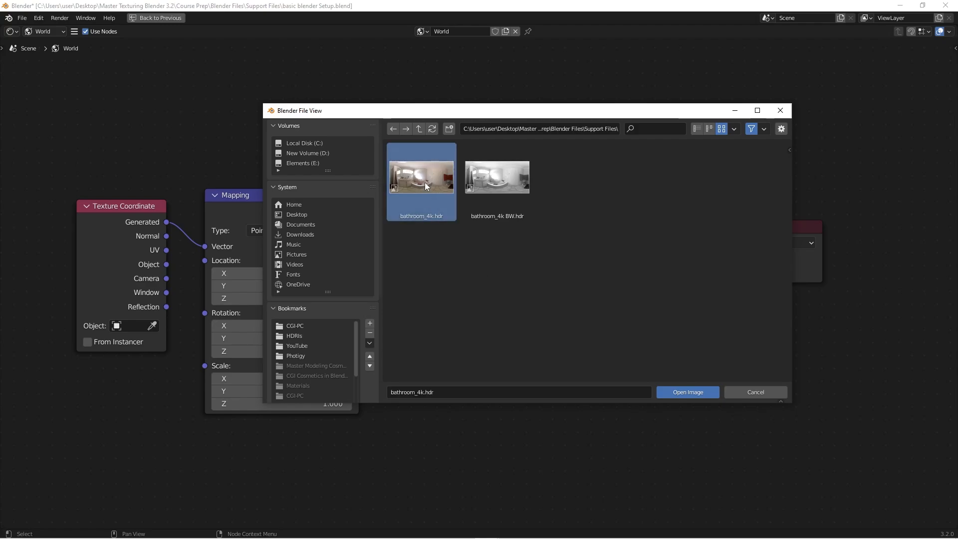
pyautogui.click(689, 393)
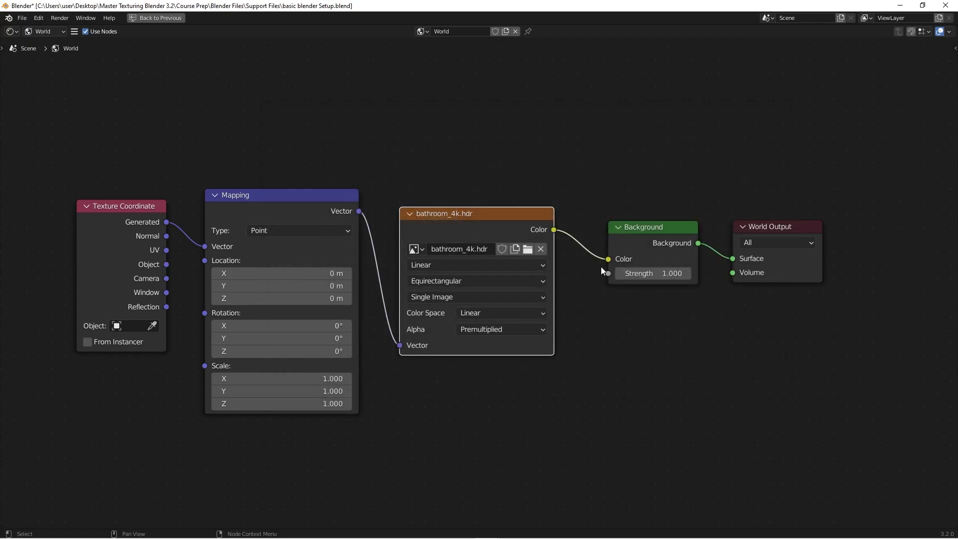
pyautogui.hotkey('ctrl', 'space')
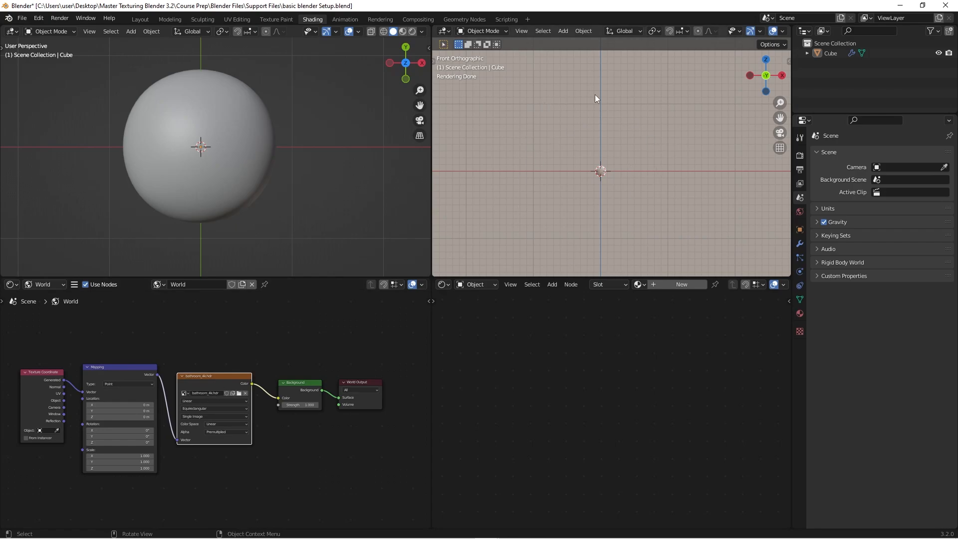
# - Inspect the HDRI surroundings from several angles in the maximized rendered viewport, then restore the divided layout
pyautogui.scroll(3, 592, 173)
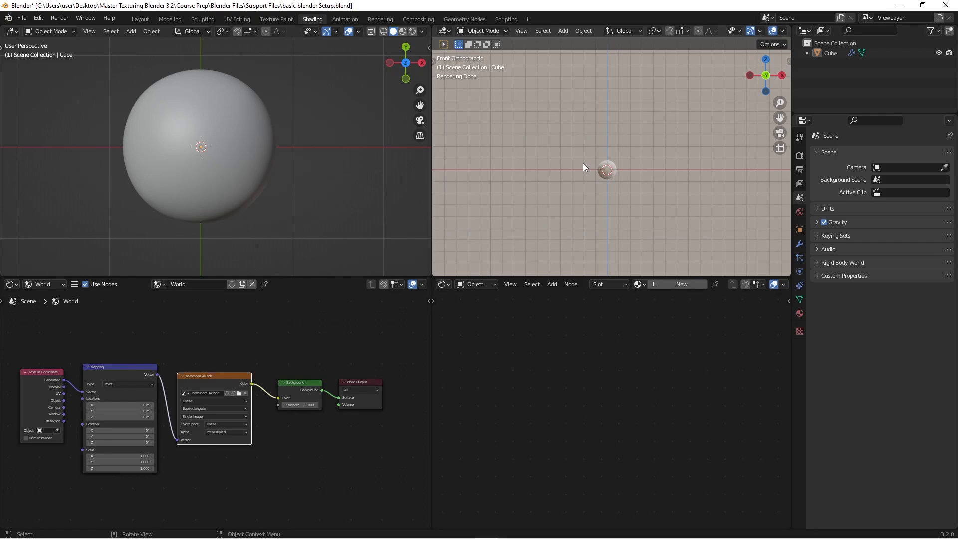
pyautogui.hotkey('ctrl', 'space')
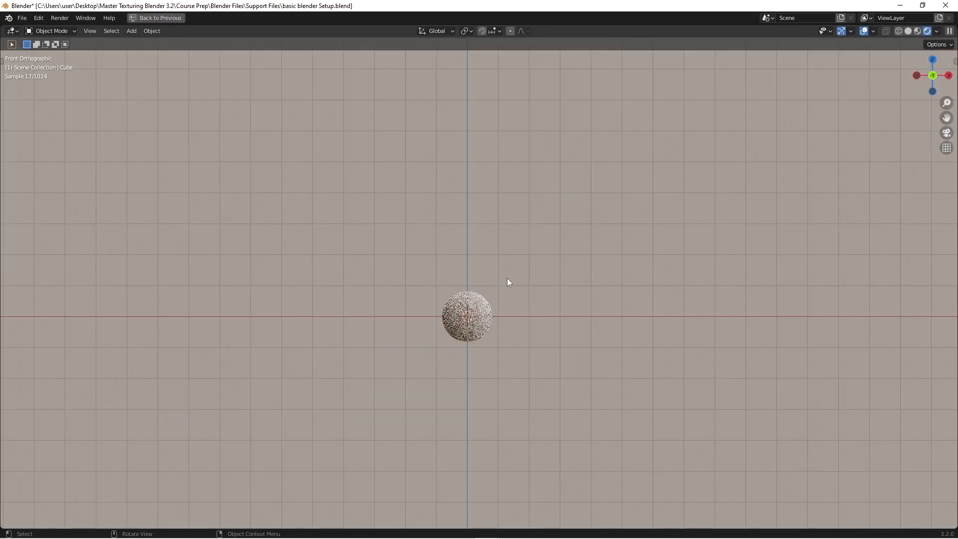
pyautogui.moveTo(507, 277); pyautogui.dragTo(527, 280, button='middle')
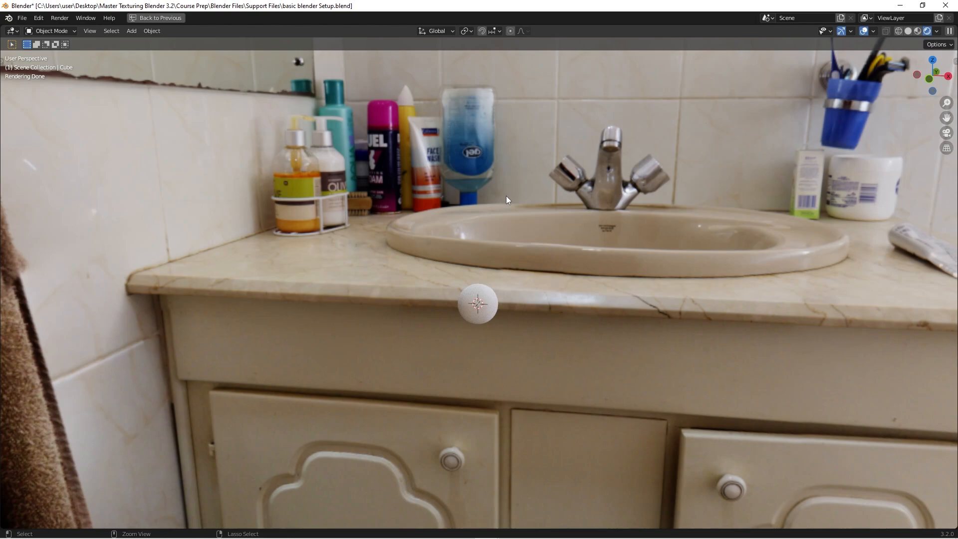
pyautogui.hotkey('ctrl', 'space')
pyautogui.moveTo(538, 188); pyautogui.dragTo(597, 209, button='middle')
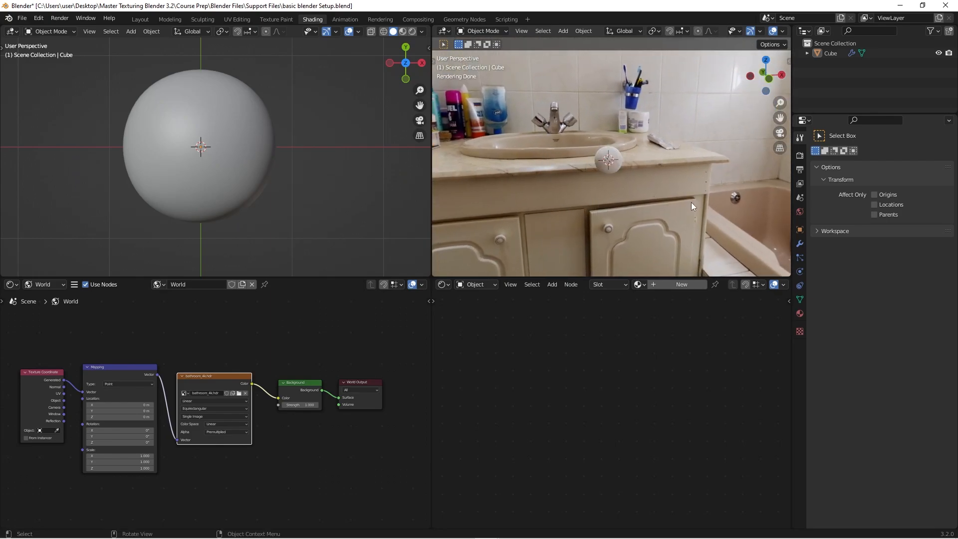
# - Enable the Transparent film option in the render properties to hide the HDRI background
pyautogui.click(800, 157)
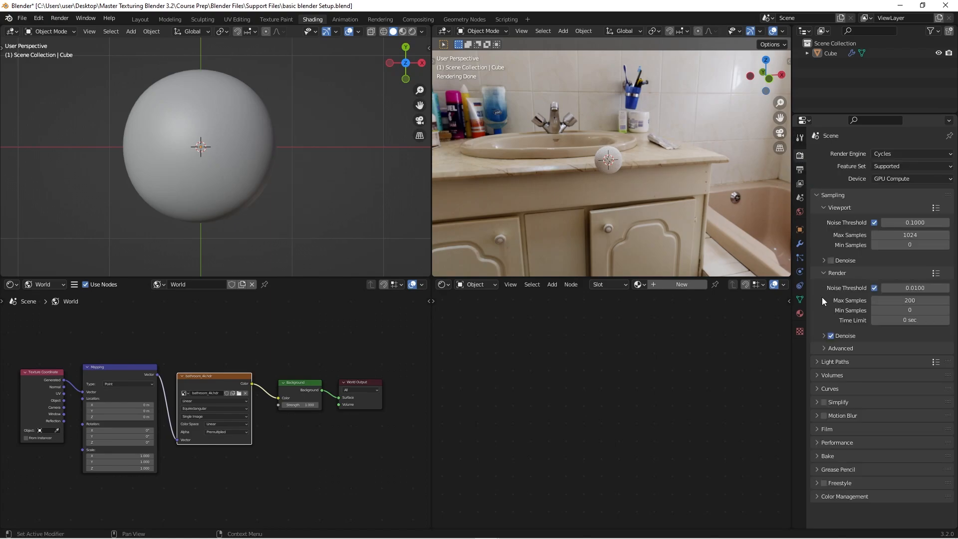
pyautogui.click(816, 429)
pyautogui.scroll(-3, 829, 417)
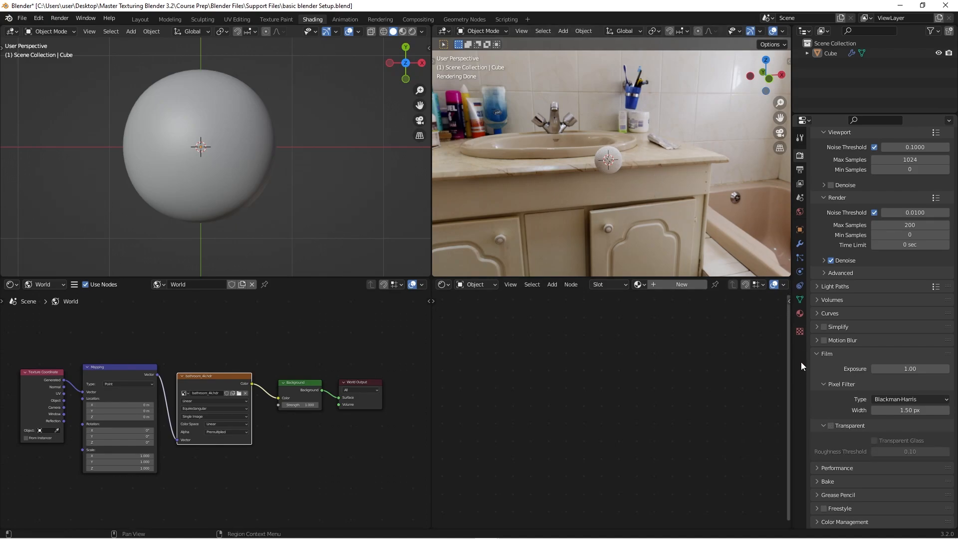
pyautogui.click(830, 425)
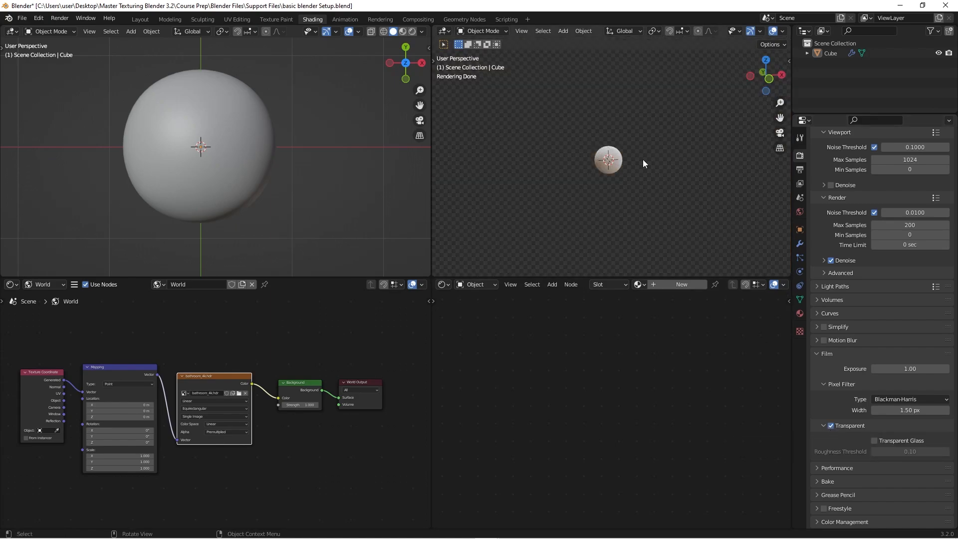
# - Examine the HDRI lighting on the sphere in the rendered viewport, switching to a centred front orthographic view
pyautogui.moveTo(611, 135); pyautogui.dragTo(601, 122, button='middle')
pyautogui.scroll(2, 636, 117)
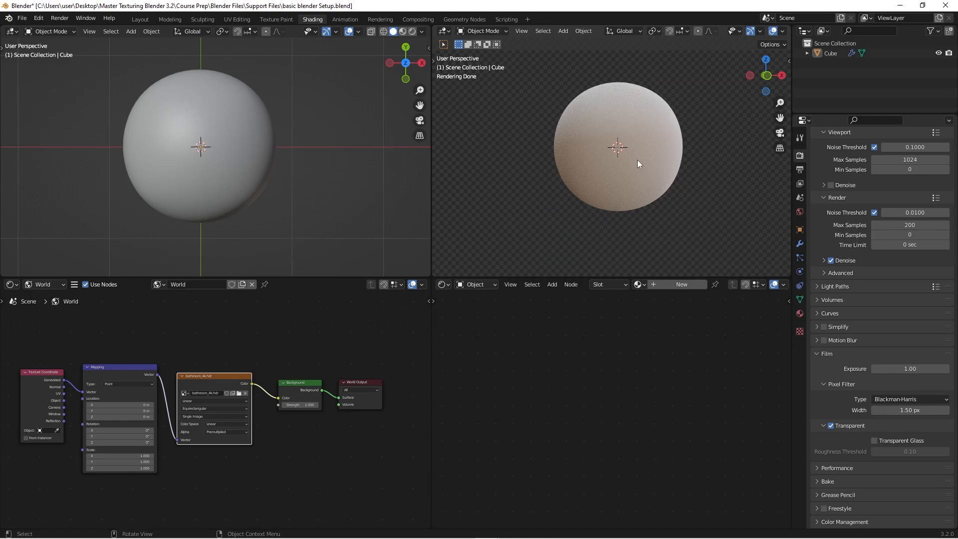
pyautogui.press('KP_1')
pyautogui.scroll(-2, 635, 149)
pyautogui.keyDown('shift'); pyautogui.moveTo(622, 149); pyautogui.dragTo(580, 151, button='middle'); pyautogui.keyUp('shift')
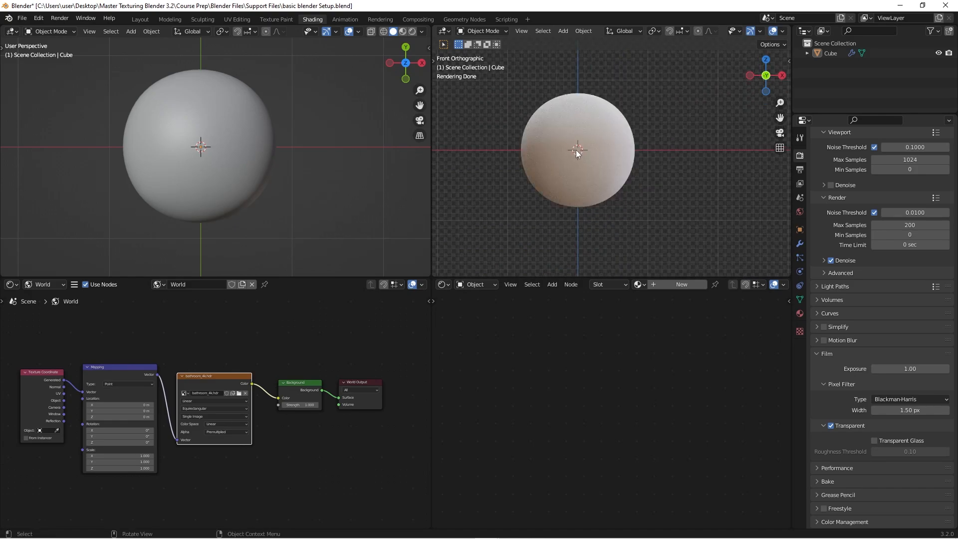
pyautogui.scroll(2, 576, 150)
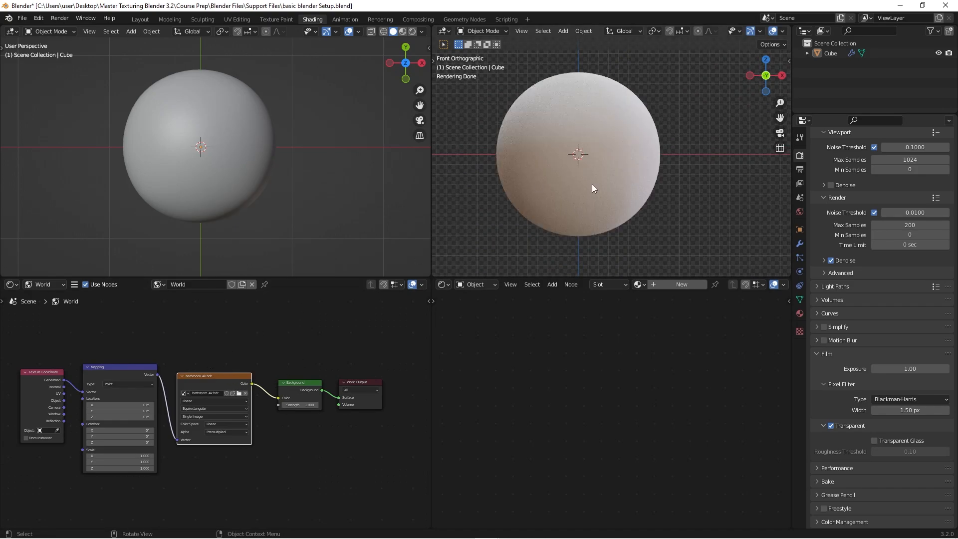
pyautogui.scroll(2, 618, 142)
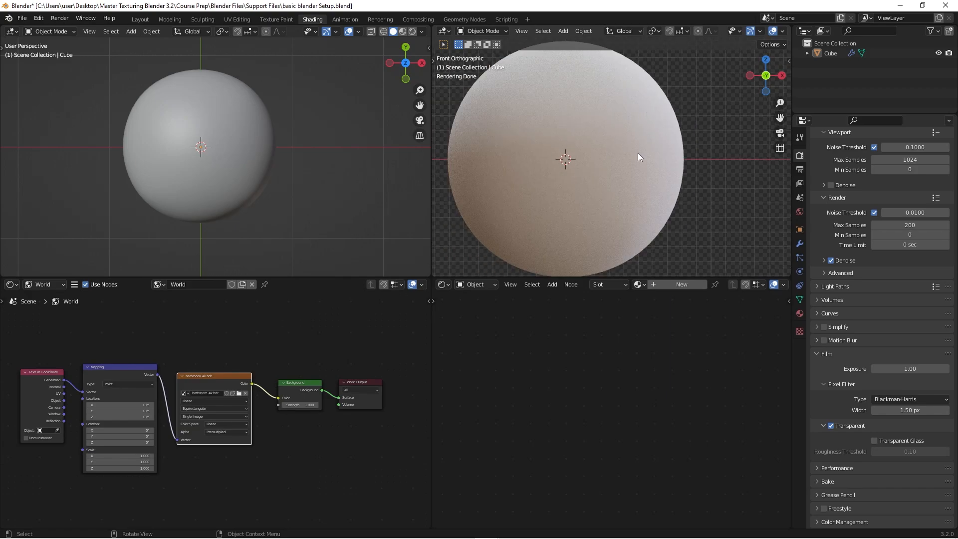
pyautogui.scroll(-1, 638, 153)
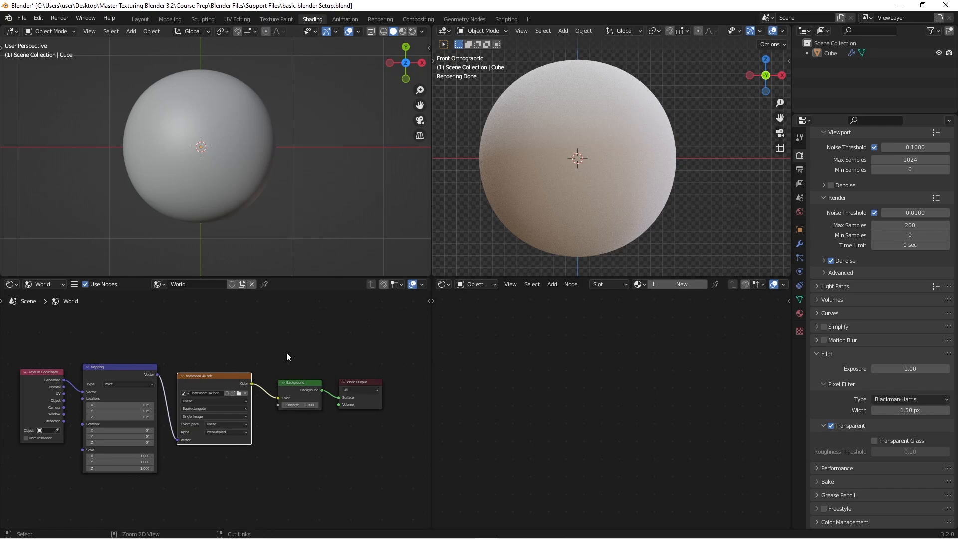
# - Maximize the World node editor and move the Background and World Output nodes away from the bathroom_4k.hdr node to make room
pyautogui.hotkey('ctrl', 'space')
pyautogui.scroll(-4, 497, 313)
pyautogui.moveTo(593, 182); pyautogui.dragTo(511, 178, button='middle')
pyautogui.moveTo(493, 179); pyautogui.dragTo(664, 326)
pyautogui.moveTo(600, 275); pyautogui.dragTo(806, 265)
pyautogui.click(557, 354)
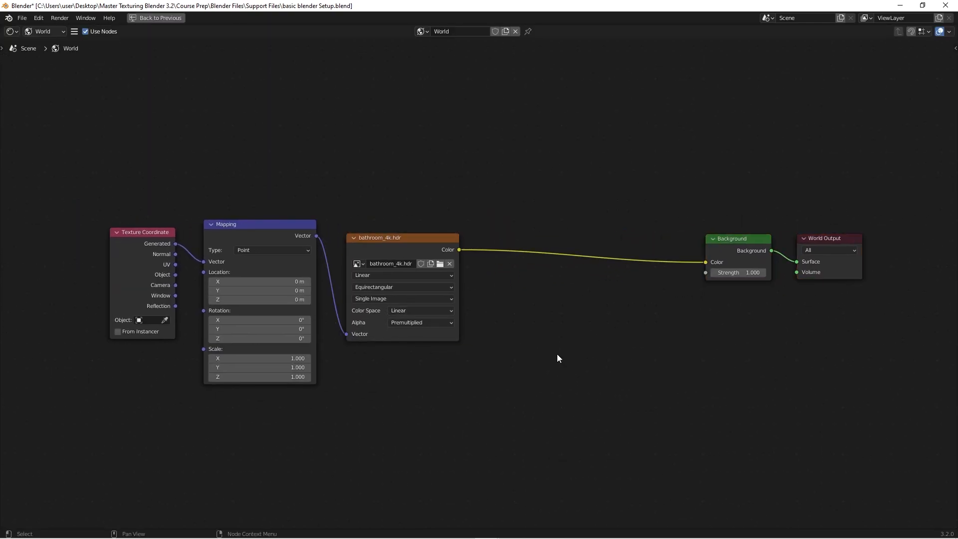
# - Add a Hue/Saturation node and insert it on the link between the bathroom_4k.hdr and Background nodes
pyautogui.hotkey('shift', 'a')
pyautogui.click(556, 354)
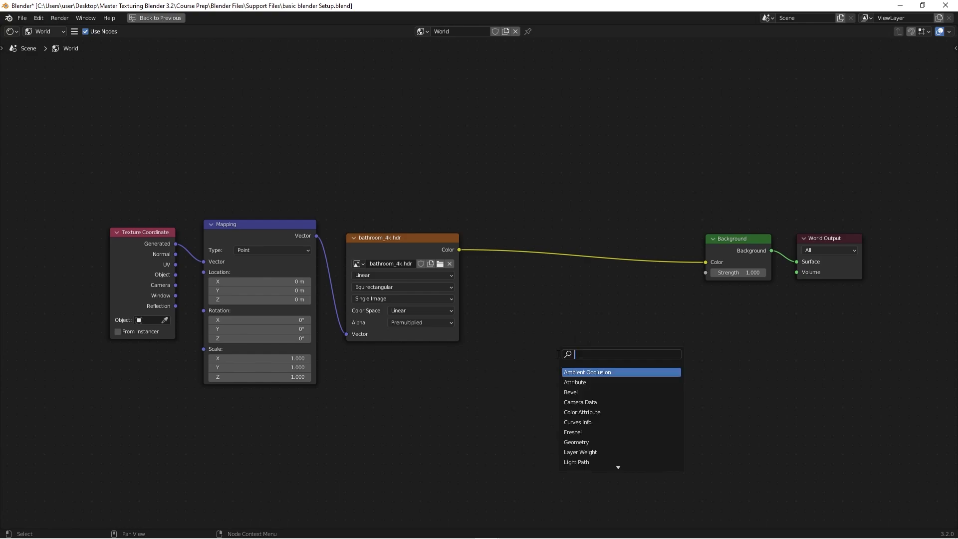
pyautogui.write('hue')
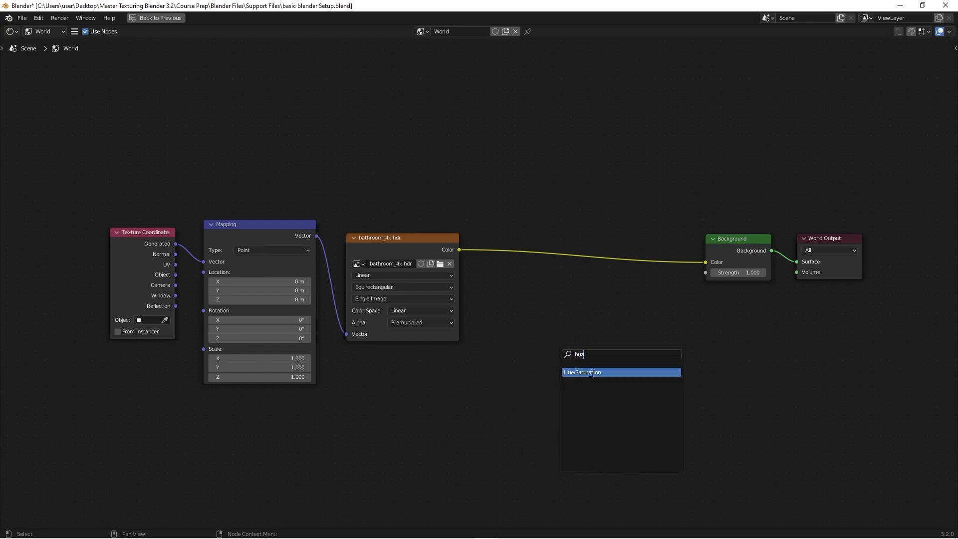
pyautogui.click(590, 372)
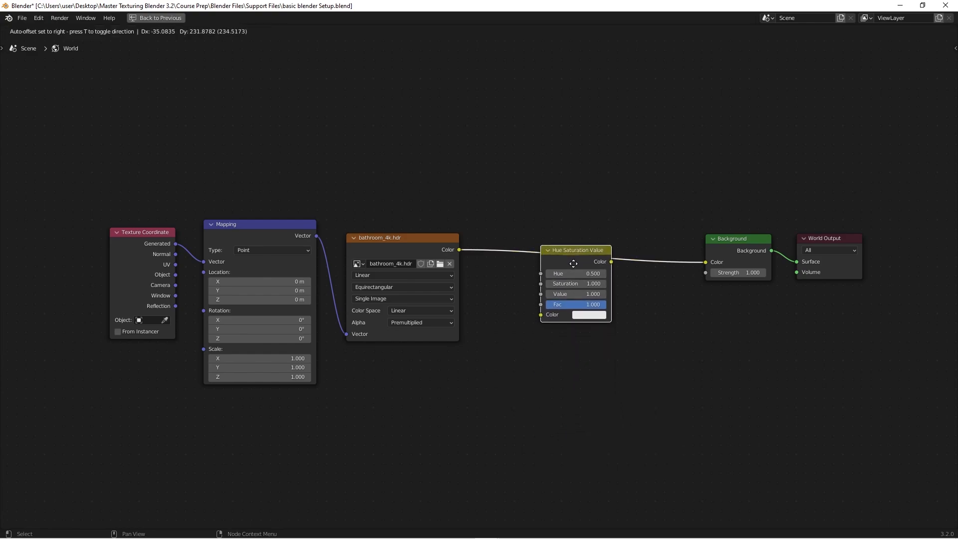
pyautogui.click(573, 264)
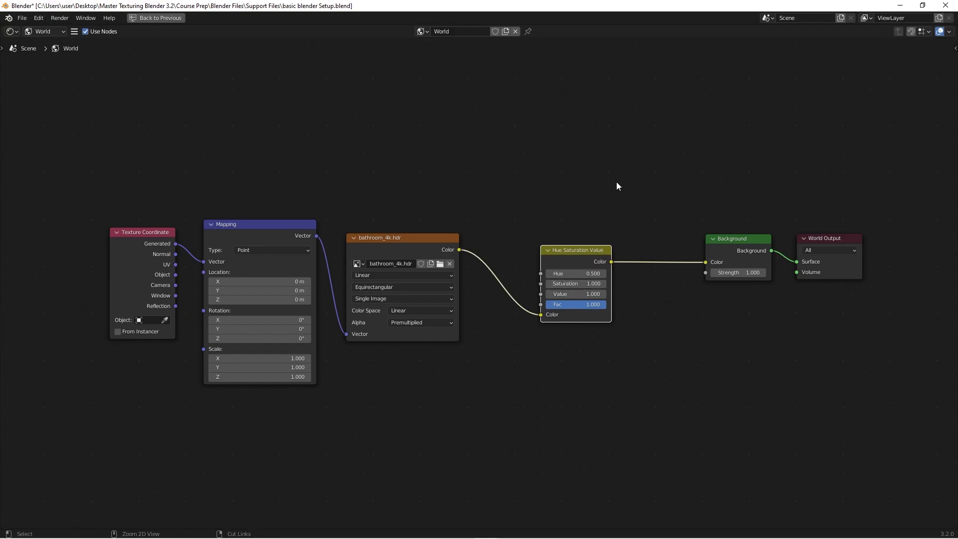
# - Restore the divided workspace layout and set the Saturation of the Hue Saturation Value node to 0
pyautogui.hotkey('ctrl', 'space')
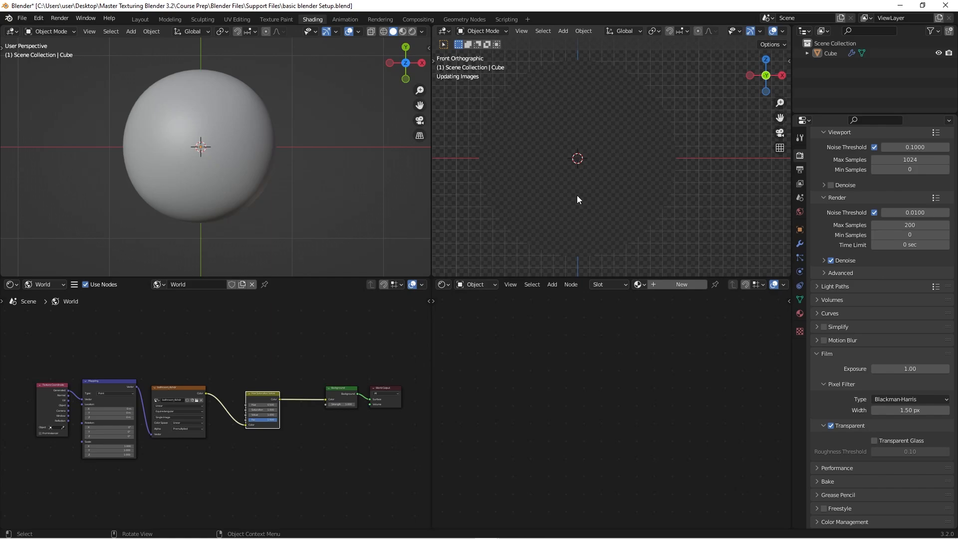
pyautogui.scroll(6, 264, 424)
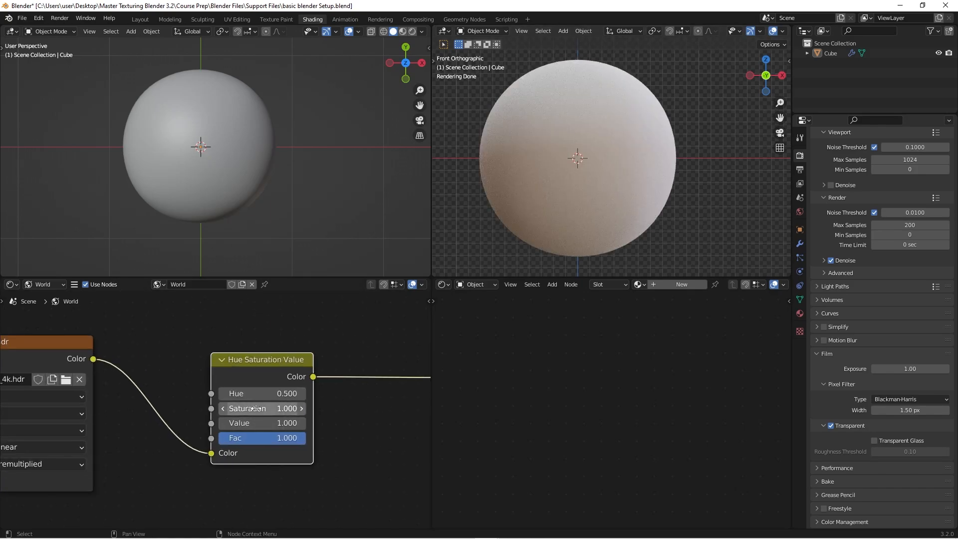
pyautogui.moveTo(257, 409); pyautogui.dragTo(219, 409)
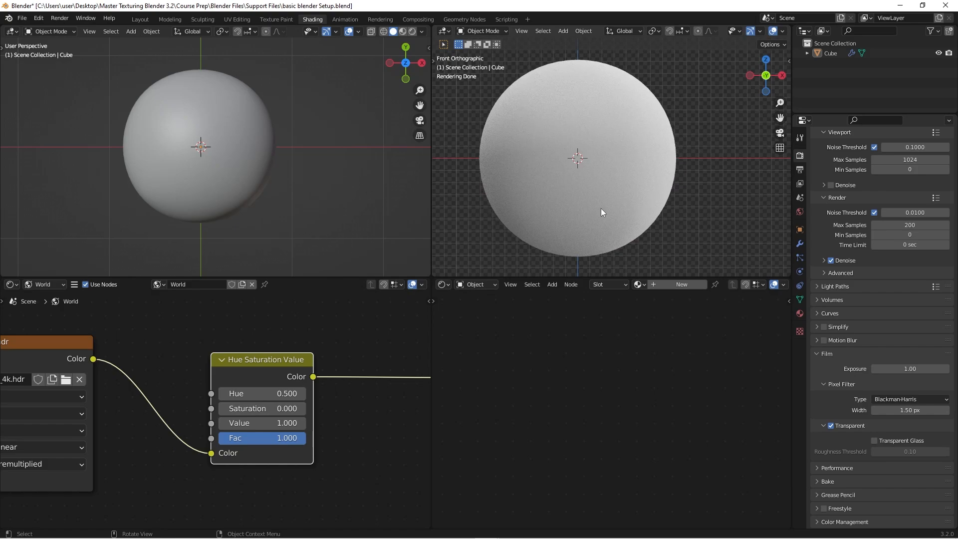
pyautogui.scroll(-3, 677, 169)
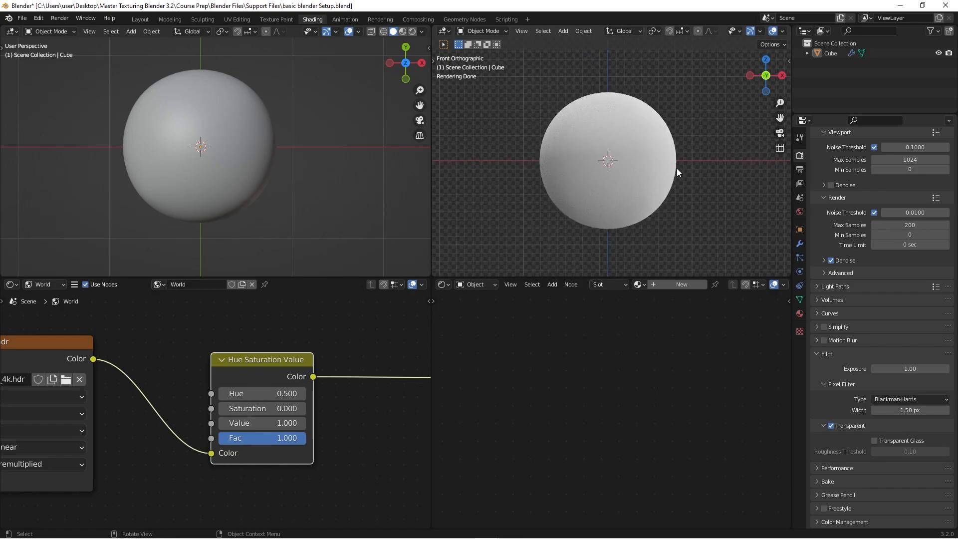
pyautogui.scroll(-2, 303, 391)
# - Browse the HDR files available for the Environment Texture node, then close the file browser without loading another image
pyautogui.scroll(-4, 302, 391)
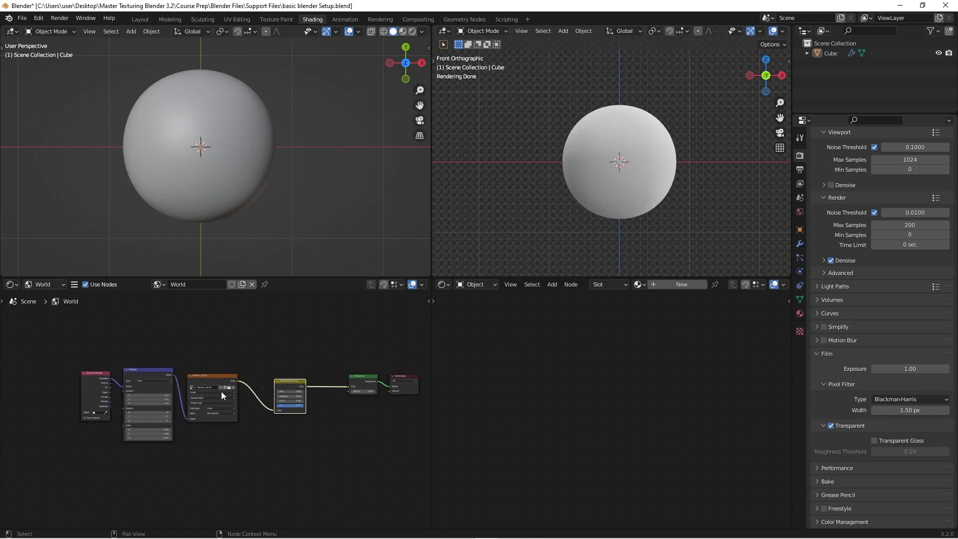
pyautogui.scroll(4, 221, 395)
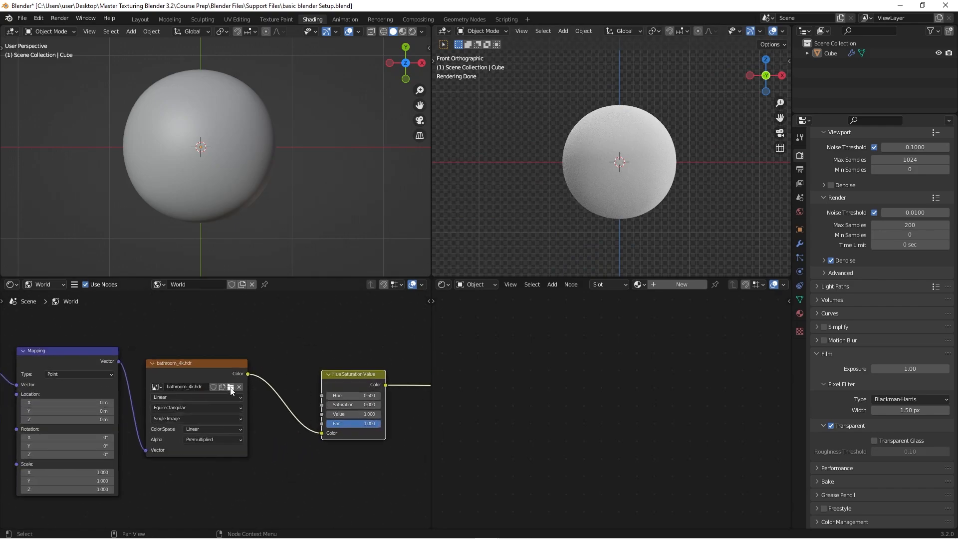
pyautogui.click(230, 388)
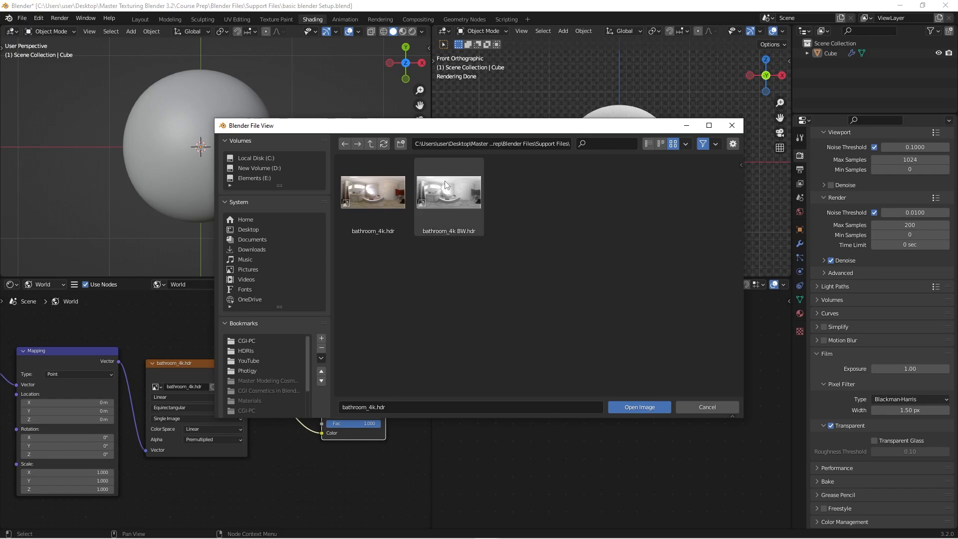
pyautogui.click(707, 407)
# - Move the Background and World Output nodes close to the Hue Saturation Value node in the World node tree
pyautogui.scroll(-2, 358, 355)
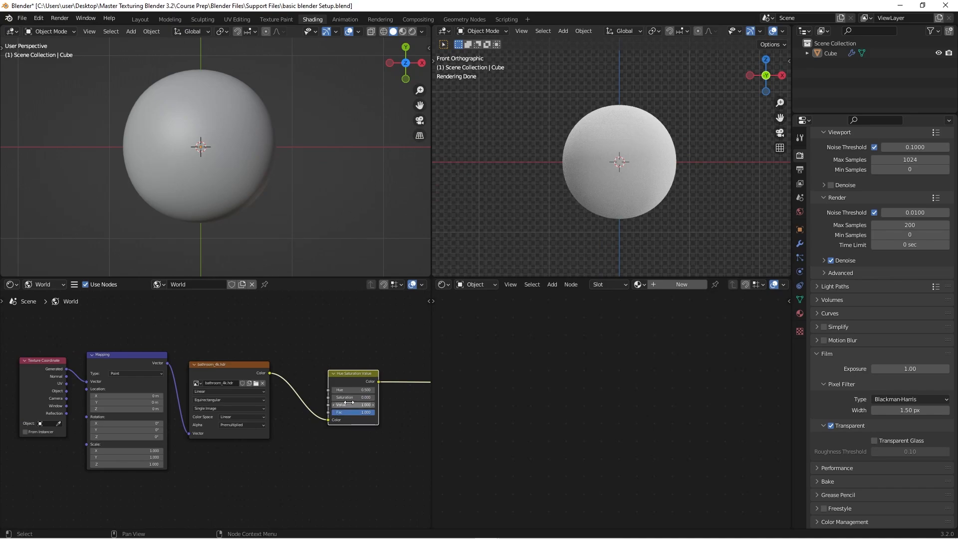
pyautogui.scroll(-1, 319, 349)
pyautogui.moveTo(293, 353); pyautogui.dragTo(206, 360, button='middle')
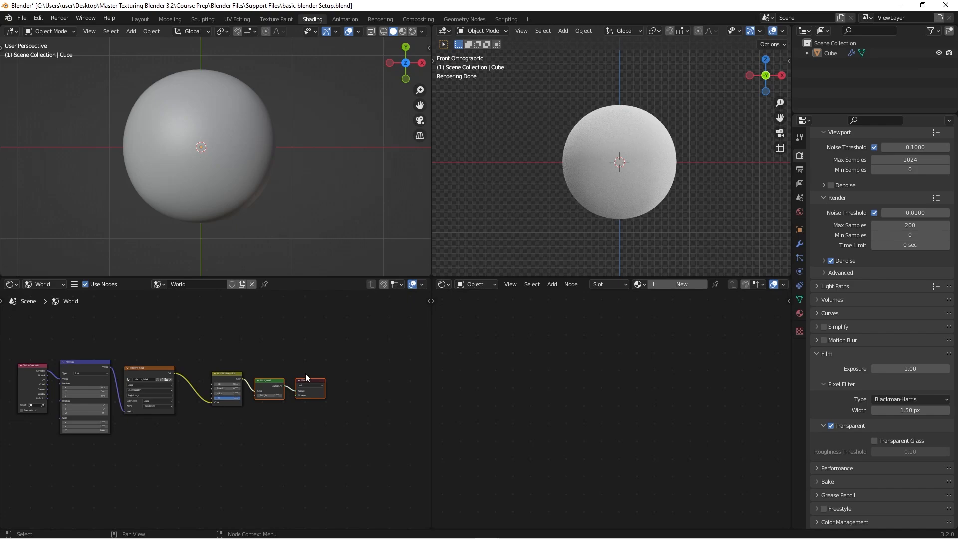
pyautogui.scroll(3, 316, 365)
pyautogui.click(317, 364)
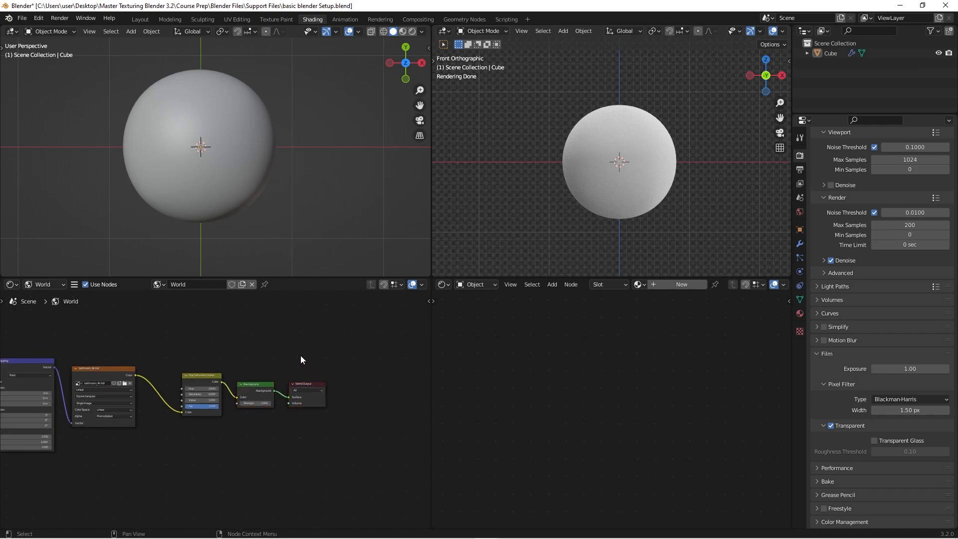
pyautogui.scroll(-1, 309, 352)
pyautogui.moveTo(332, 347); pyautogui.dragTo(355, 352, button='middle')
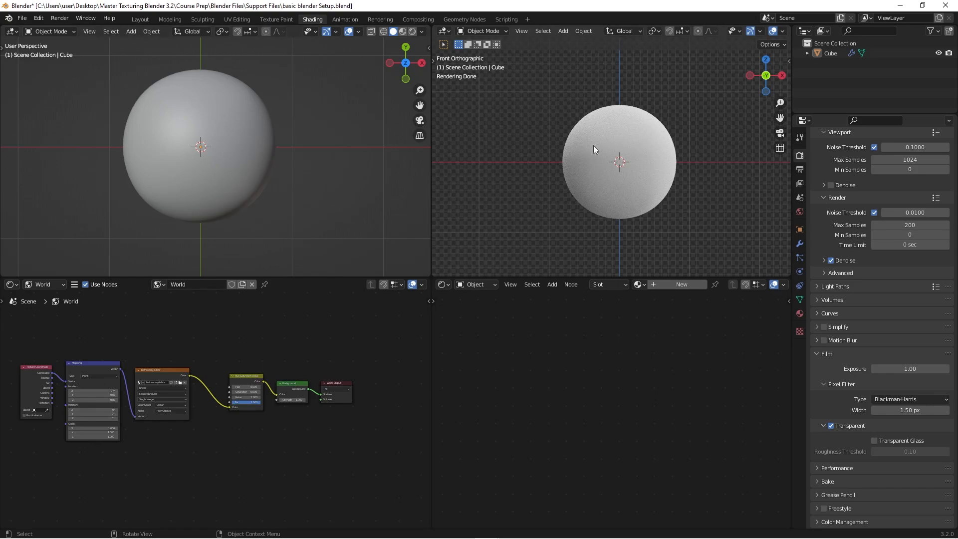
# - Select the sphere and widen the areas holding the rendered viewport and the object material editor
pyautogui.click(623, 133)
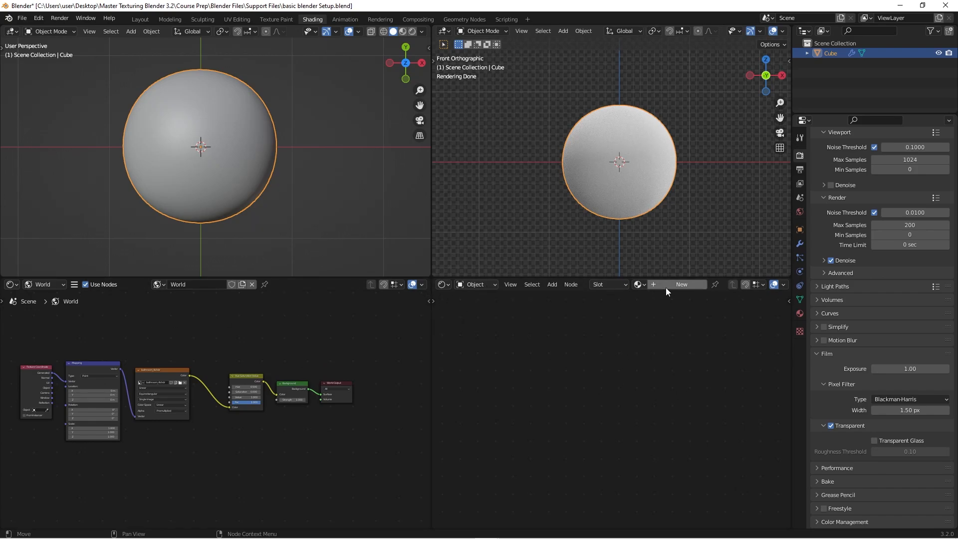
pyautogui.moveTo(429, 315); pyautogui.dragTo(337, 317)
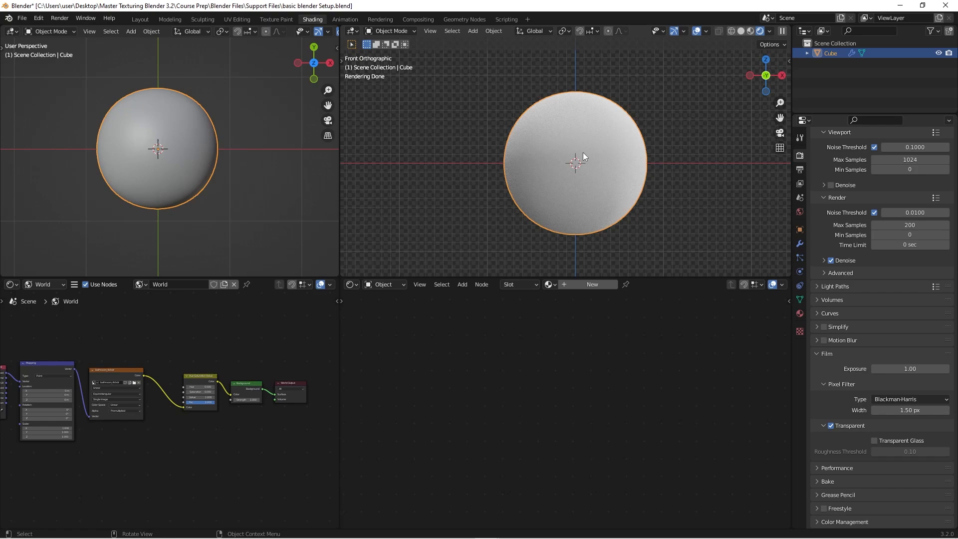
pyautogui.scroll(2, 582, 152)
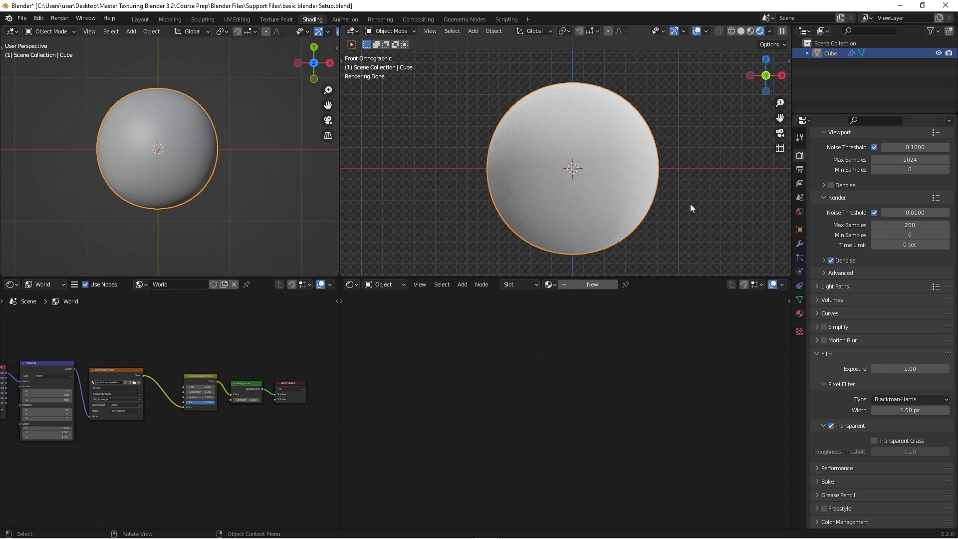
# - Create a new material for the sphere and name it testing
pyautogui.click(581, 284)
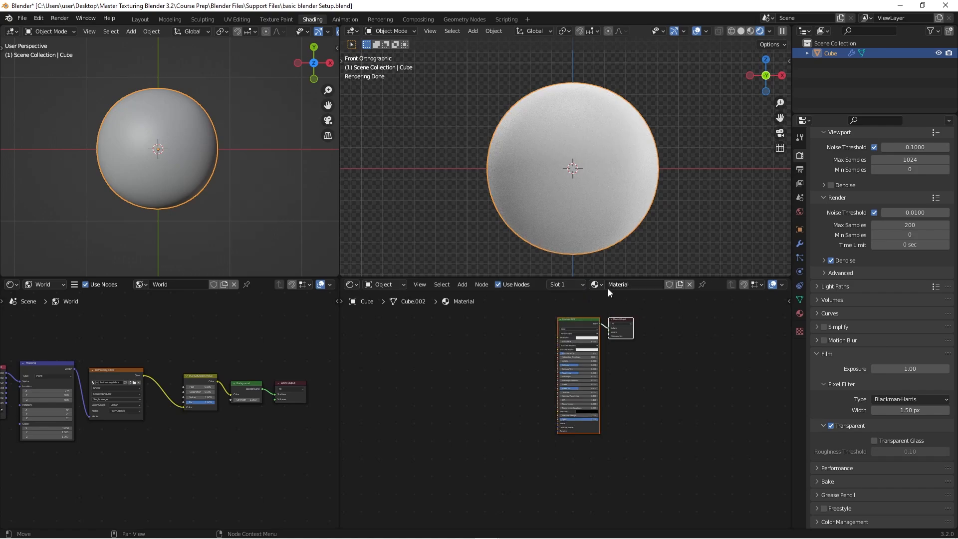
pyautogui.doubleClick(636, 283)
pyautogui.click(637, 284)
pyautogui.hotkey('ctrl', 'a')
pyautogui.write('te')
pyautogui.press('BackSpace')
pyautogui.press('BackSpace')
pyautogui.write('testing')
pyautogui.press('Return')
pyautogui.moveTo(649, 377); pyautogui.dragTo(650, 417, button='middle')
pyautogui.scroll(3, 611, 373)
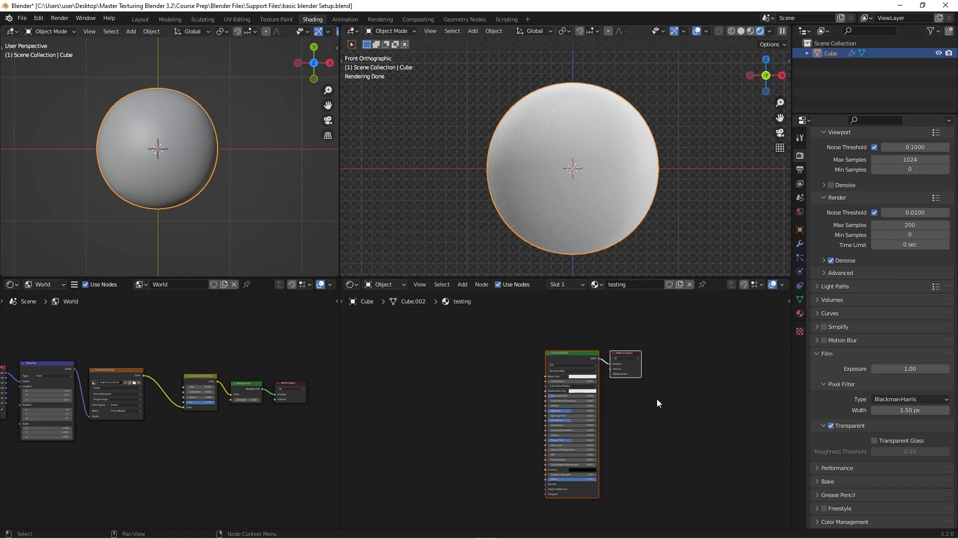
pyautogui.scroll(2, 590, 372)
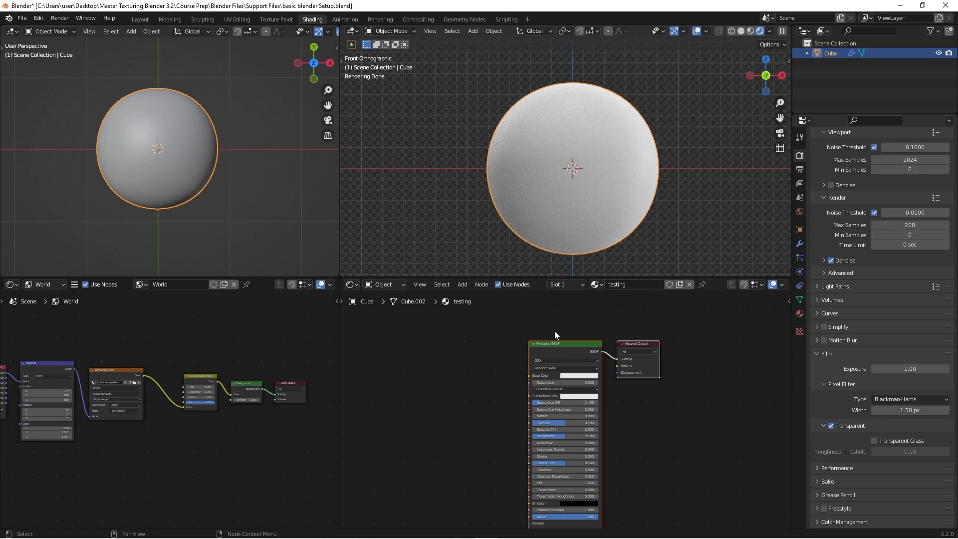
pyautogui.scroll(-1, 574, 343)
pyautogui.moveTo(657, 398); pyautogui.dragTo(641, 404, button='middle')
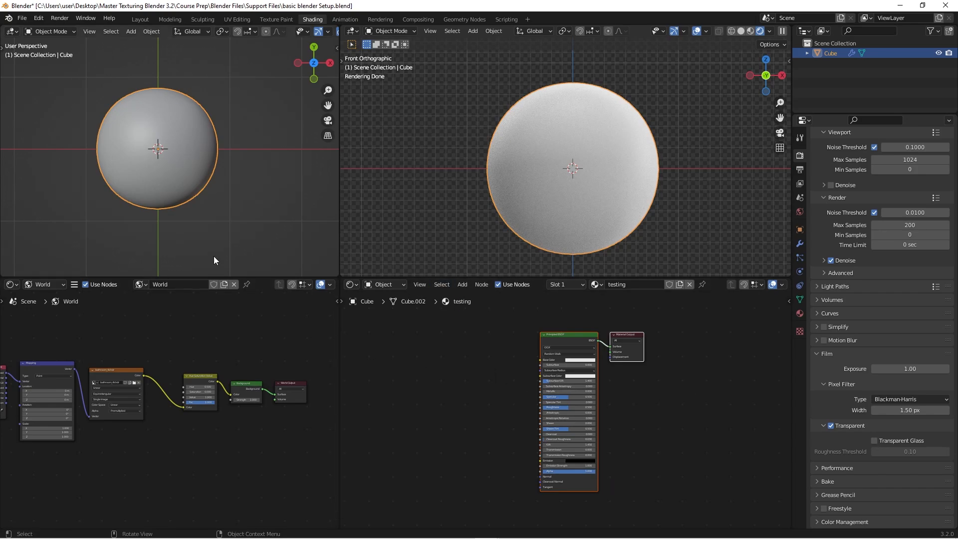
# - Join the user-perspective viewport with the World node editor beneath it, keeping the node editor over the full height
pyautogui.rightClick(336, 277)
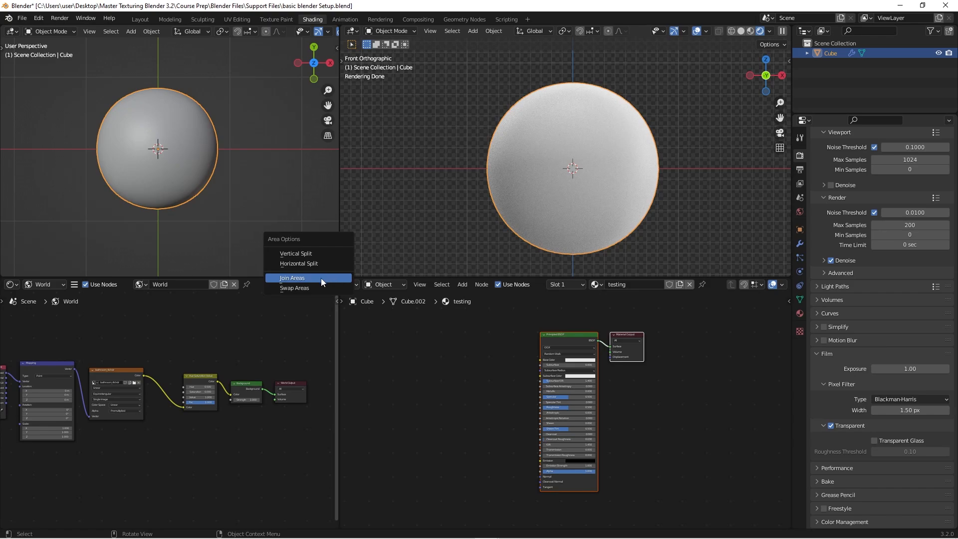
pyautogui.click(321, 278)
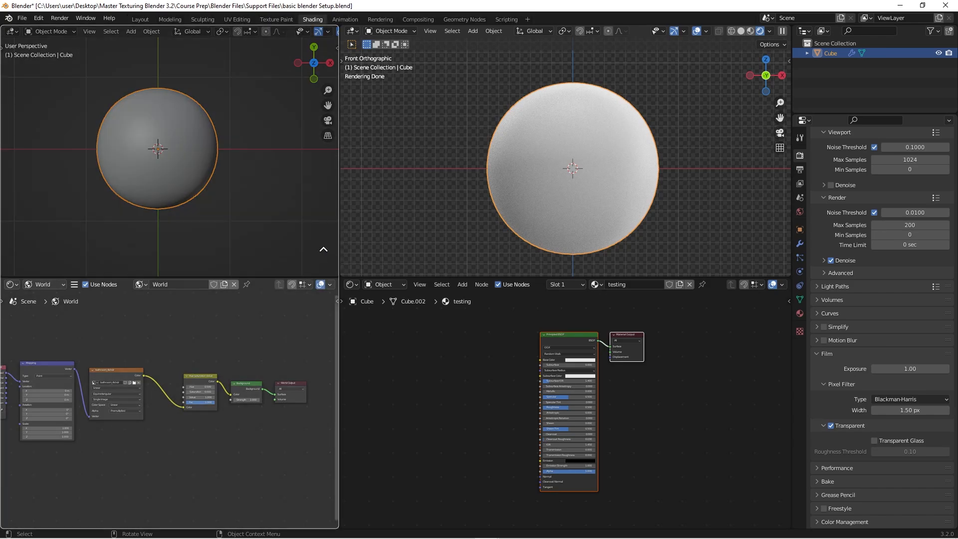
pyautogui.click(323, 249)
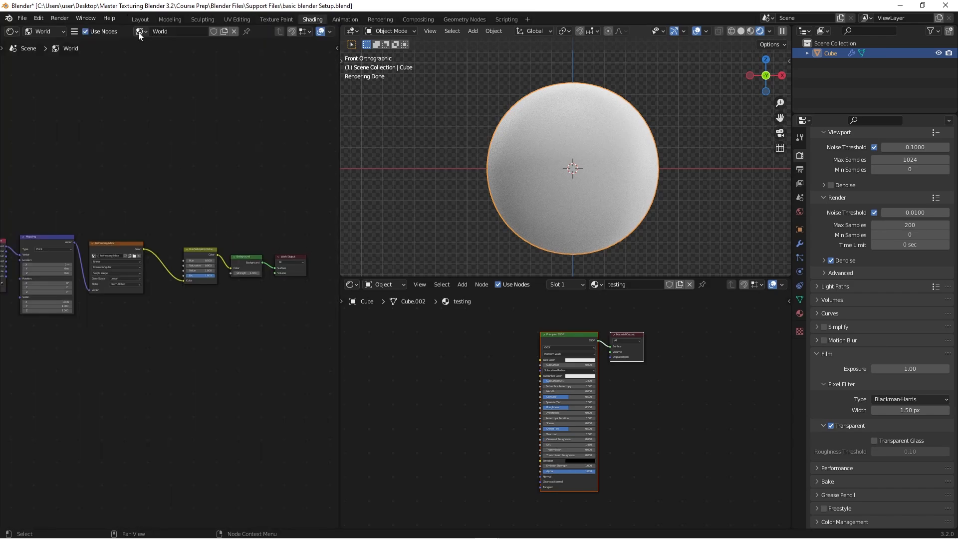
# - Swap the shader types so the full-height editor shows Object and the editor beneath the rendered viewport shows World
pyautogui.click(59, 31)
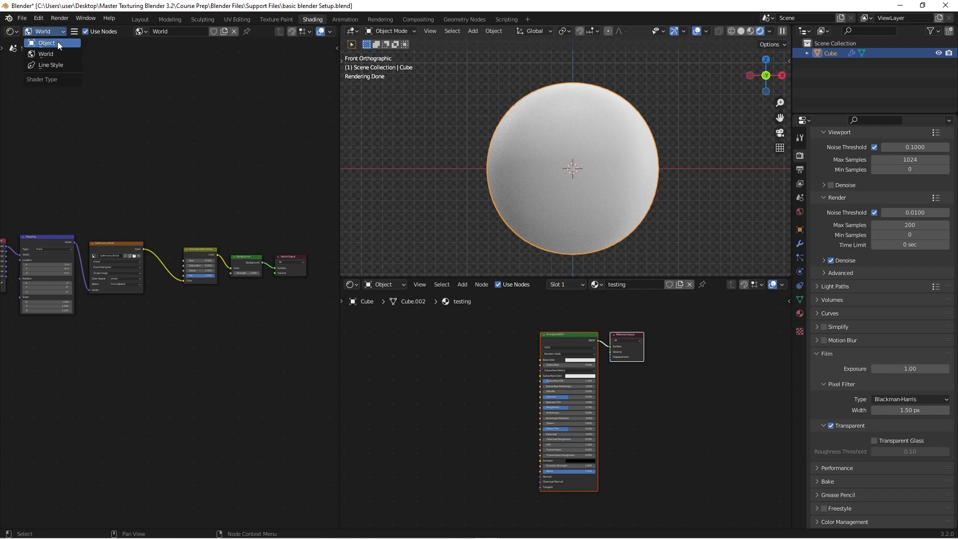
pyautogui.click(58, 41)
pyautogui.scroll(4, 145, 268)
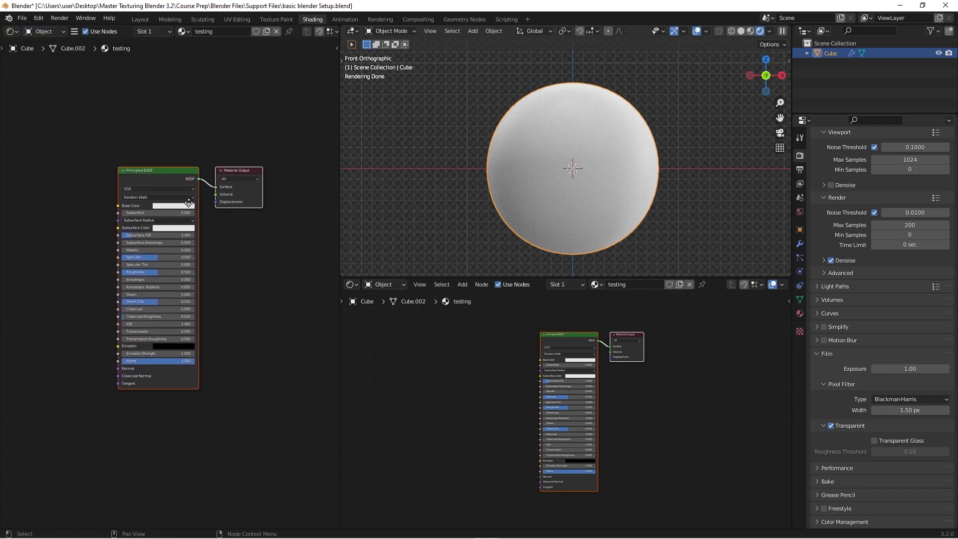
pyautogui.scroll(1, 239, 329)
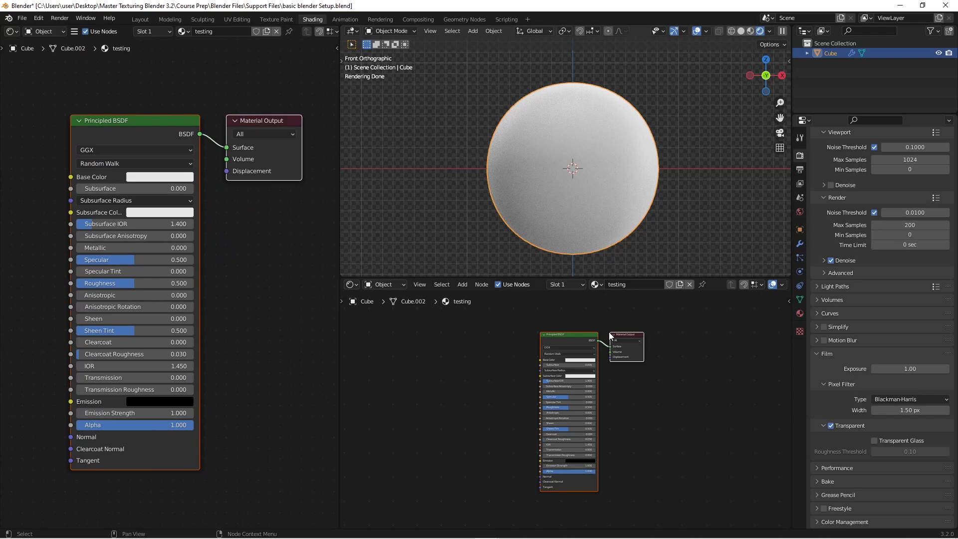
pyautogui.click(402, 284)
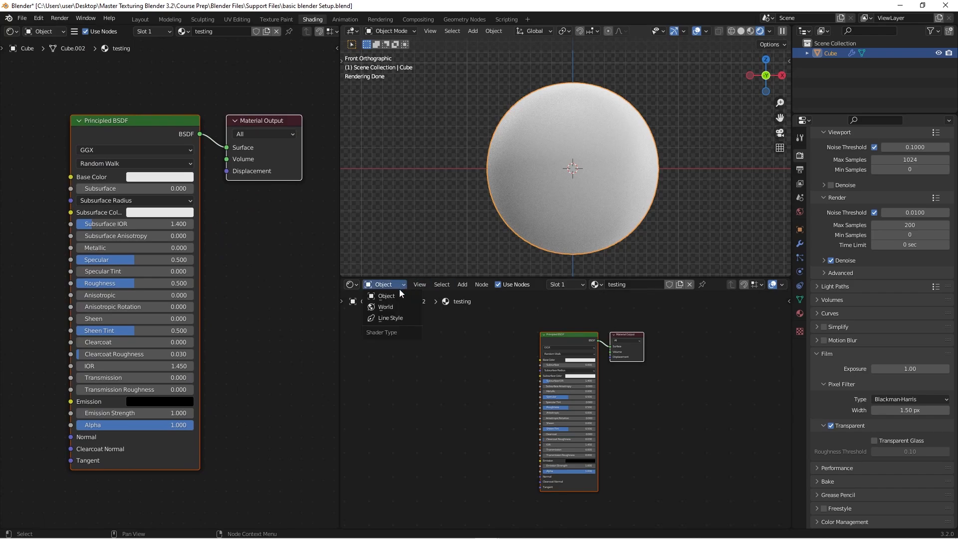
pyautogui.click(394, 307)
pyautogui.moveTo(531, 360); pyautogui.dragTo(509, 413, button='middle')
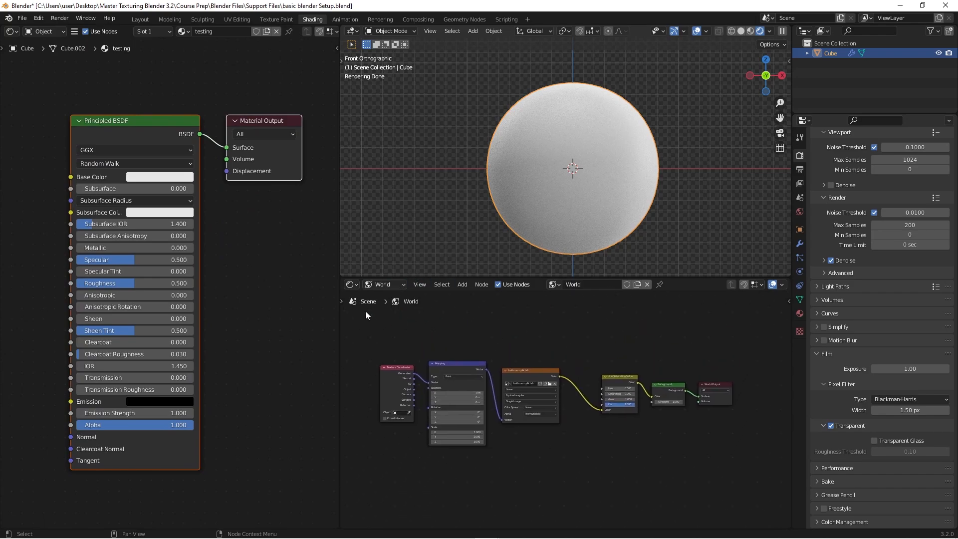
# - Widen the object material editor and make the rendered viewport taller than the World node editor below it
pyautogui.moveTo(341, 299); pyautogui.dragTo(382, 299)
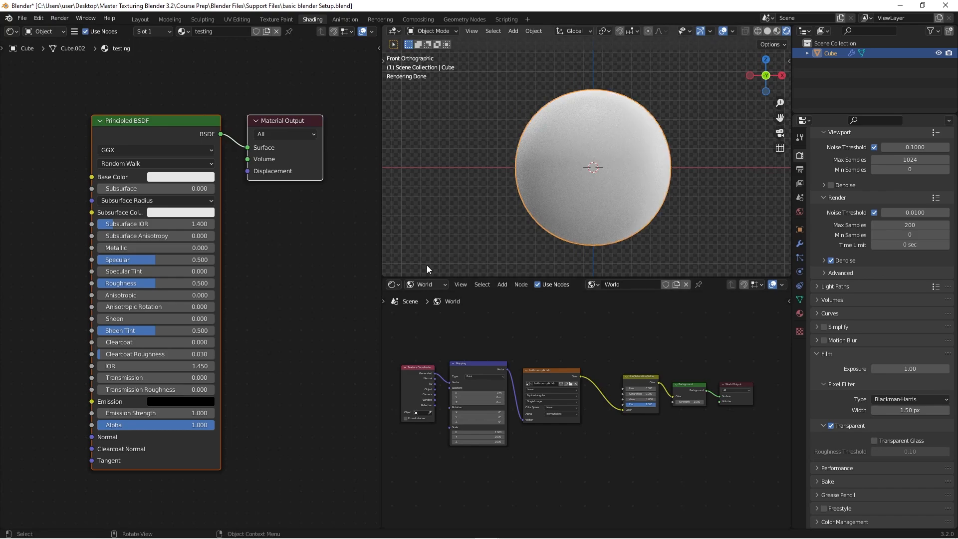
pyautogui.moveTo(523, 276); pyautogui.dragTo(523, 331)
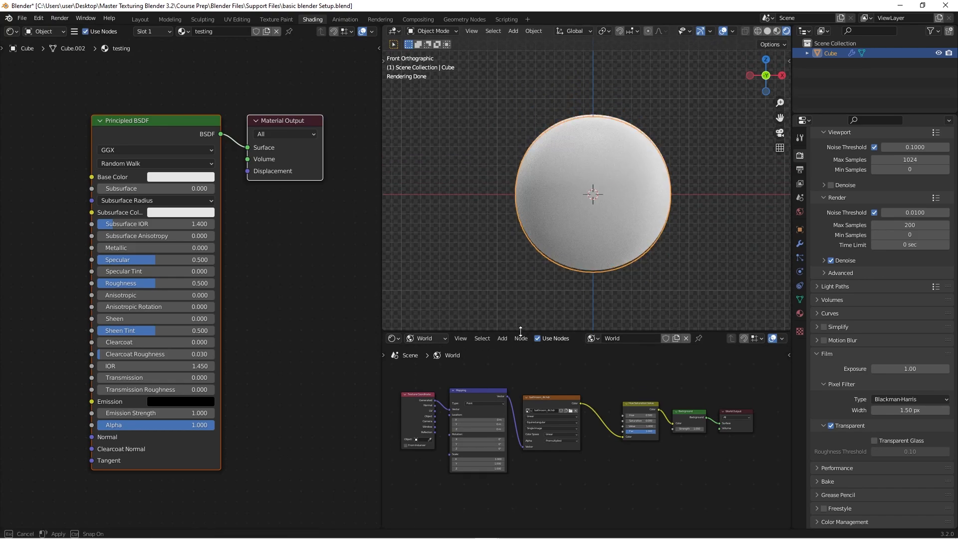
pyautogui.moveTo(280, 238); pyautogui.dragTo(286, 231, button='middle')
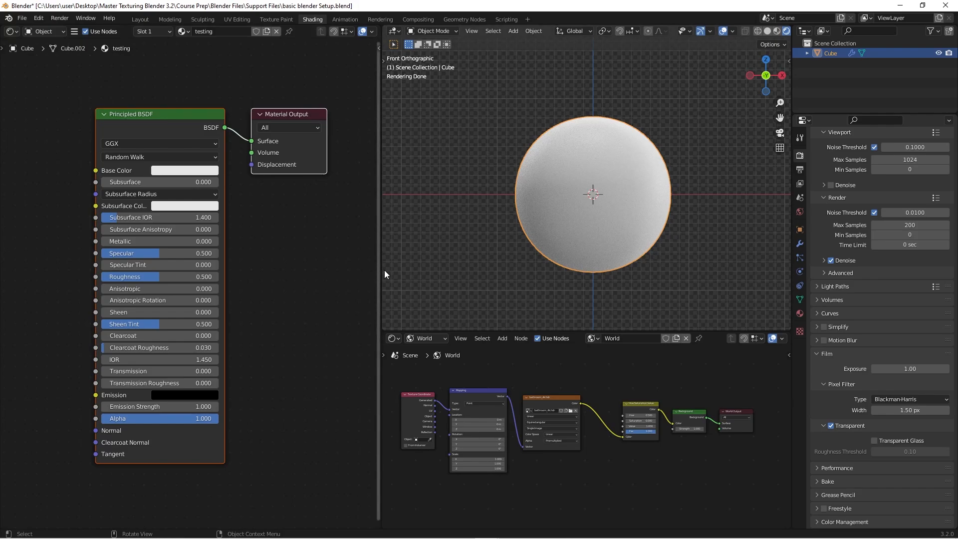
pyautogui.moveTo(379, 270); pyautogui.dragTo(425, 270)
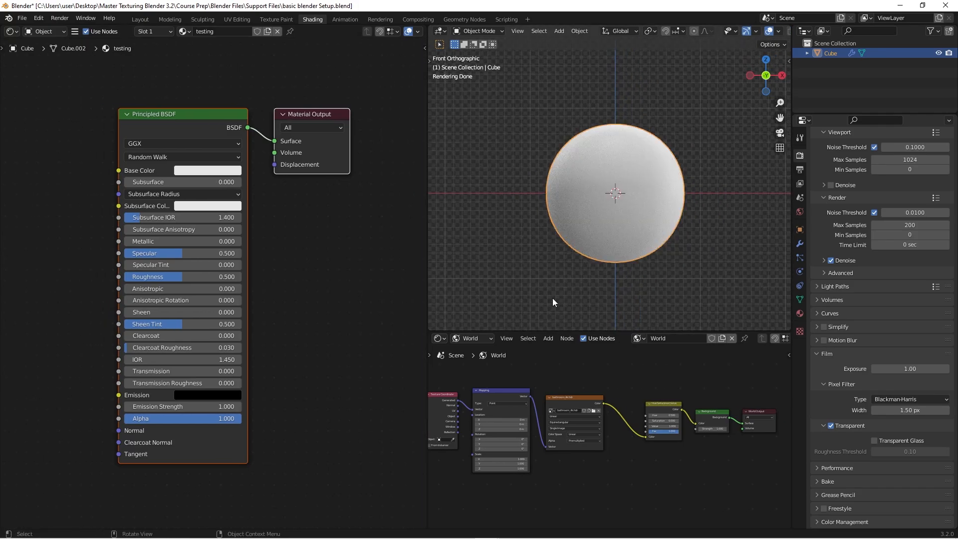
# - Move the Hue Saturation Value, Background and World Output nodes closer to the environment texture to compact the World node tree
pyautogui.scroll(-2, 614, 387)
pyautogui.moveTo(615, 374); pyautogui.dragTo(755, 442)
pyautogui.press('g')
pyautogui.click(738, 438)
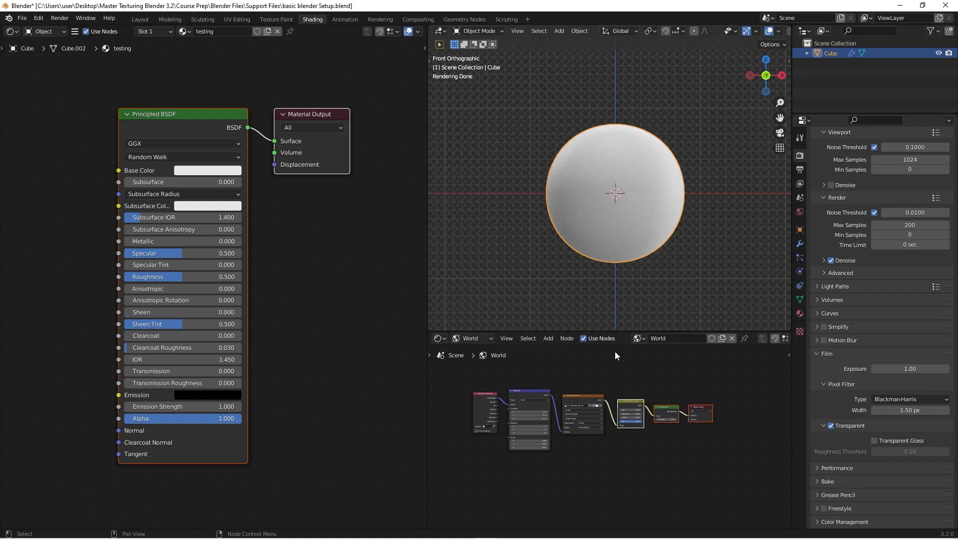
pyautogui.moveTo(627, 390); pyautogui.dragTo(624, 414, button='middle')
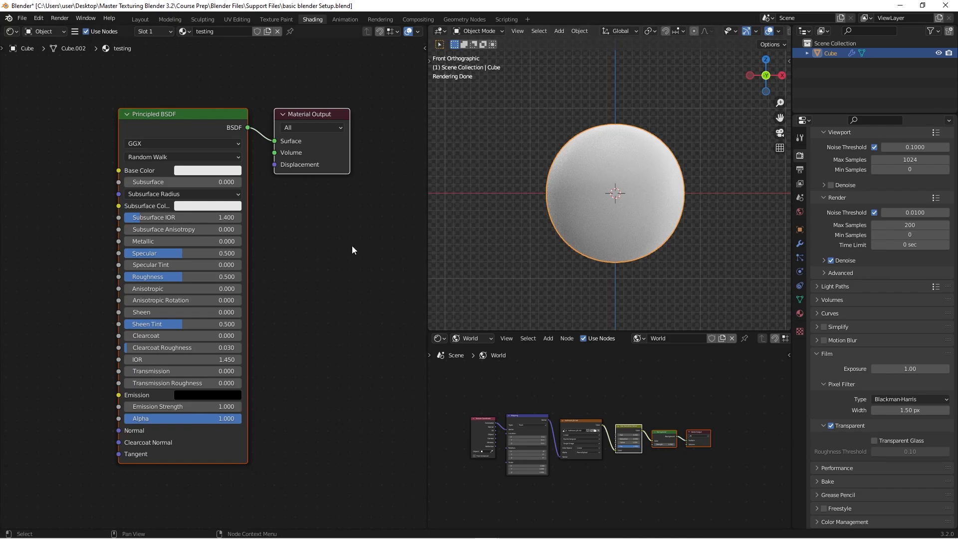
pyautogui.moveTo(307, 268); pyautogui.dragTo(354, 259, button='middle')
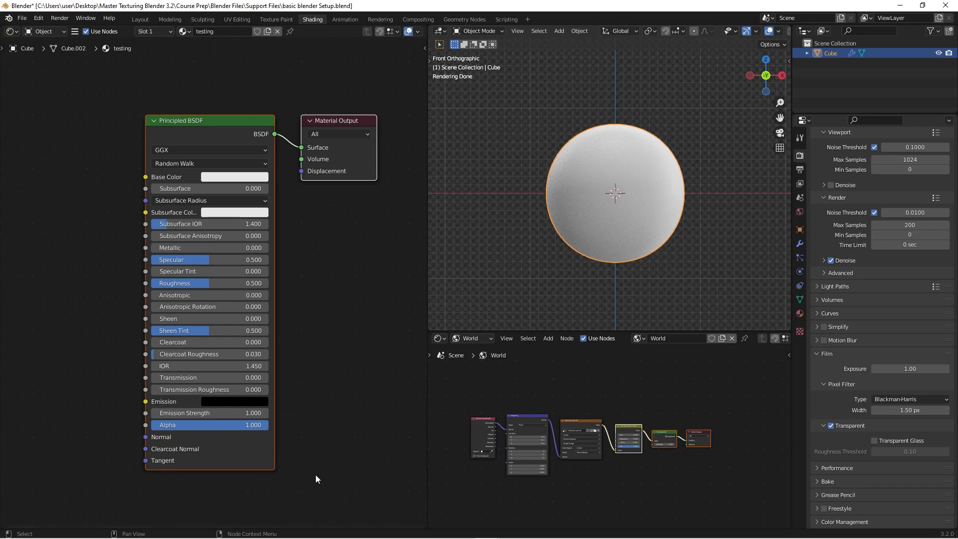
pyautogui.moveTo(315, 474); pyautogui.dragTo(291, 470, button='middle')
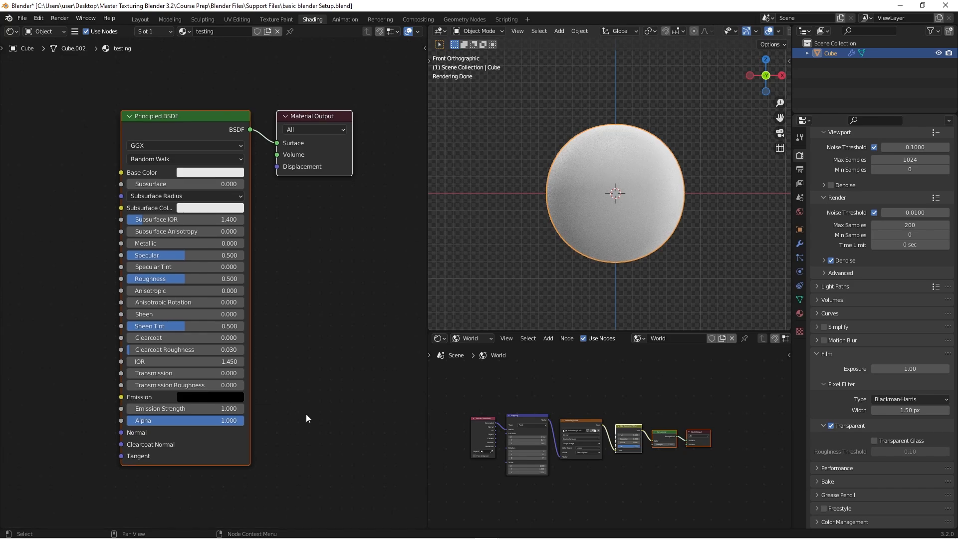